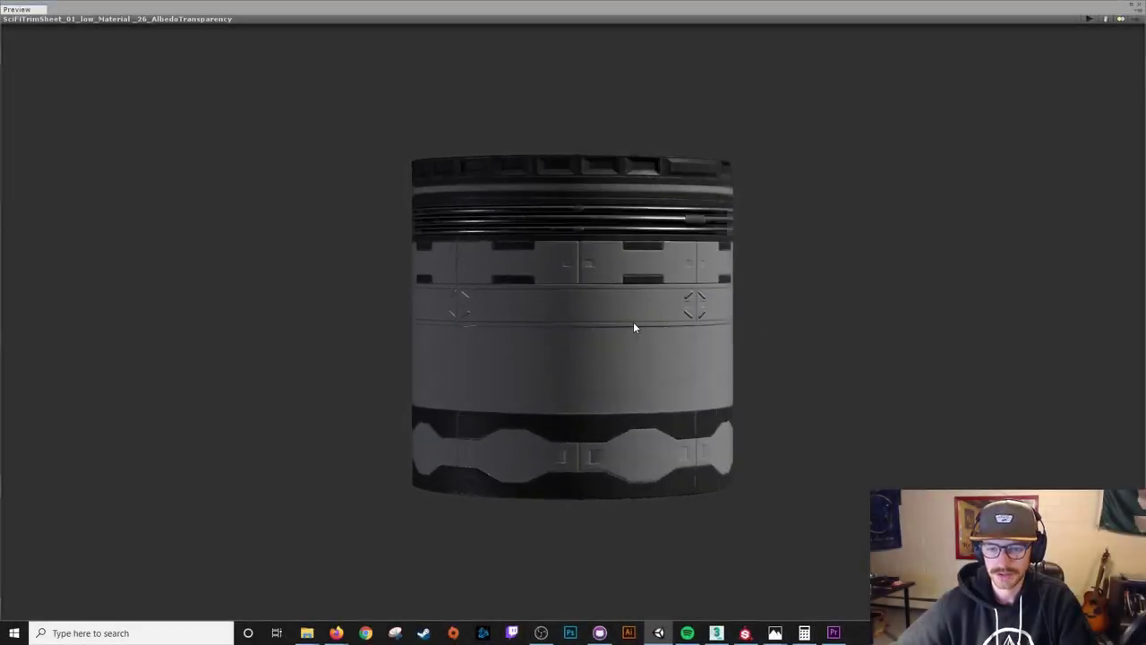
Inspect the sci-fi trim sheet texture from several angles on the cylinder and flat plane preview shapes.
drag(788, 329, 465, 335)
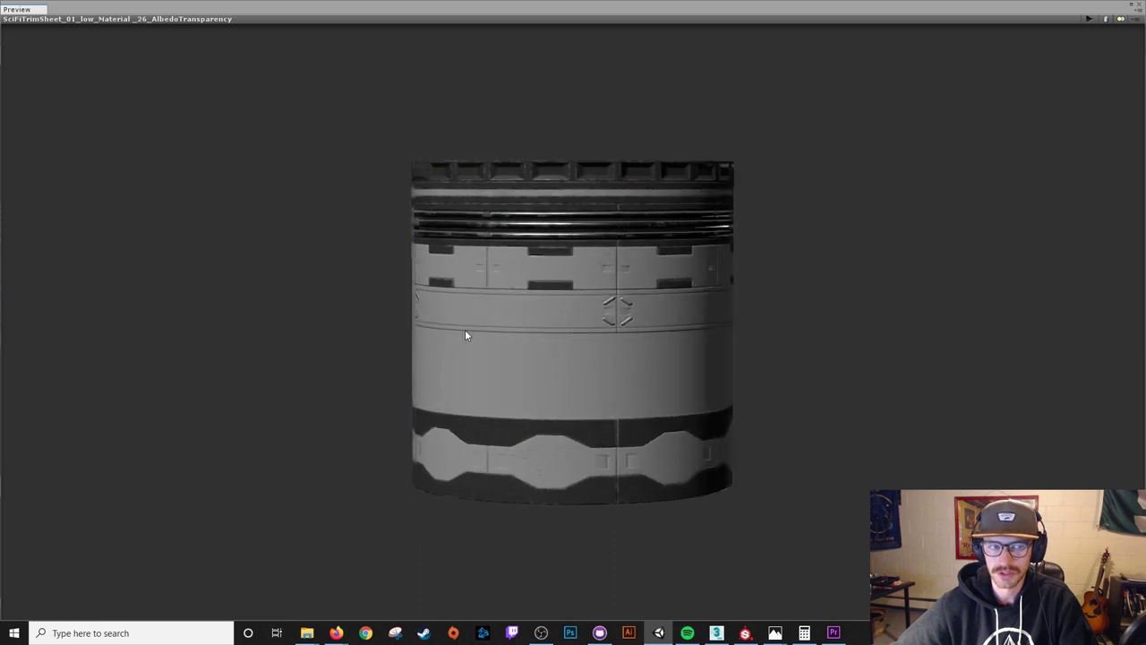
drag(754, 325, 509, 308)
click(1106, 19)
click(1107, 20)
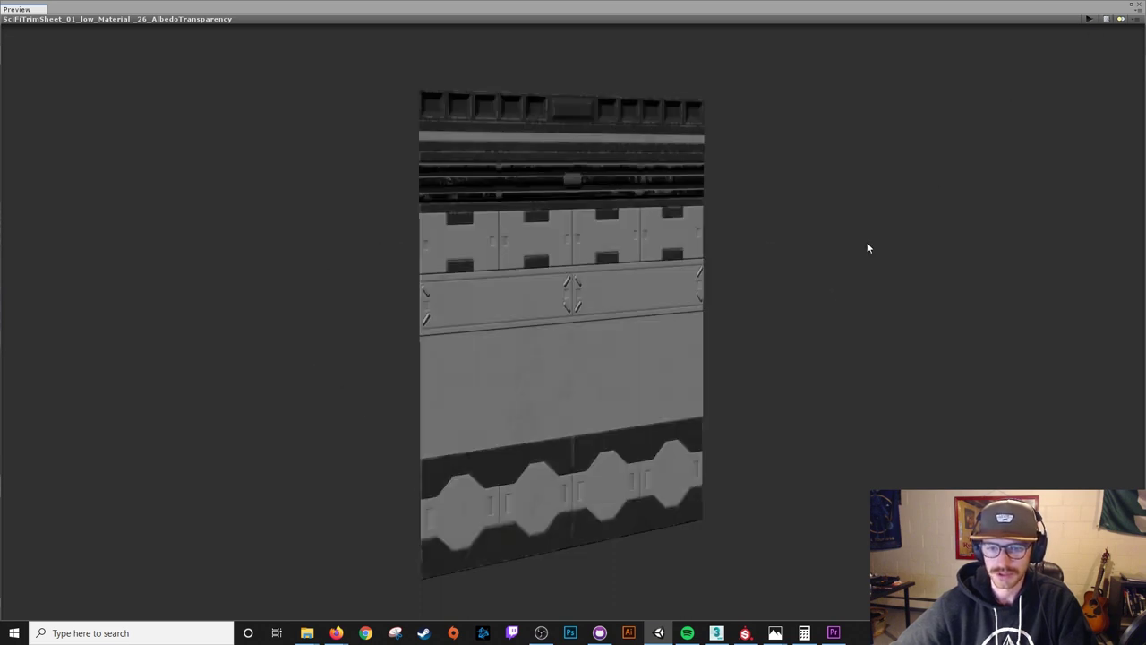
drag(865, 248, 617, 298)
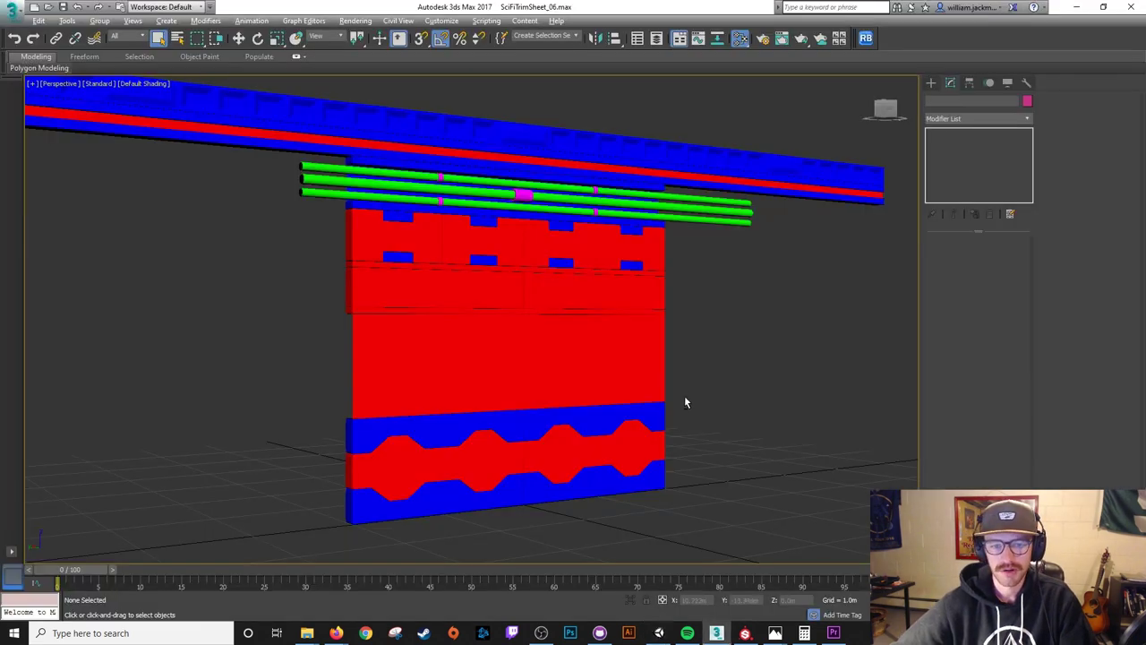
Switch to 3ds Max and examine the trim sheet's high-poly model and its mesh wireframe in the perspective view.
mouse_move(684, 395)
alt+middle_down()
mouse_move(602, 399)
mouse_move(637, 412)
mouse_move(694, 402)
alt+middle_up()
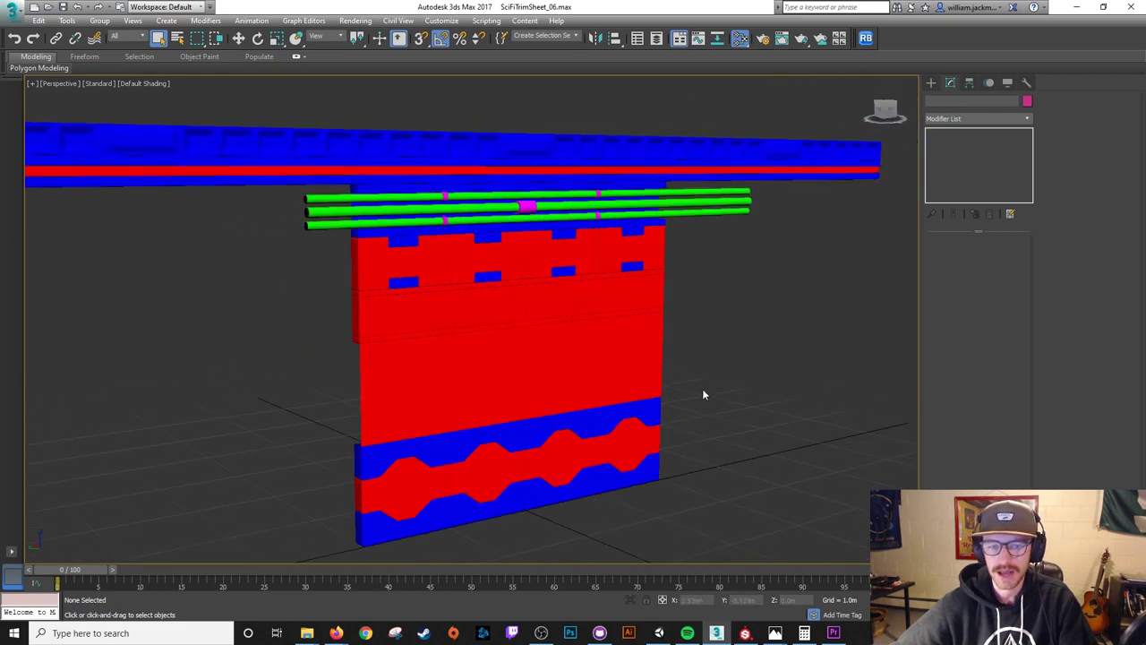
key(F4)
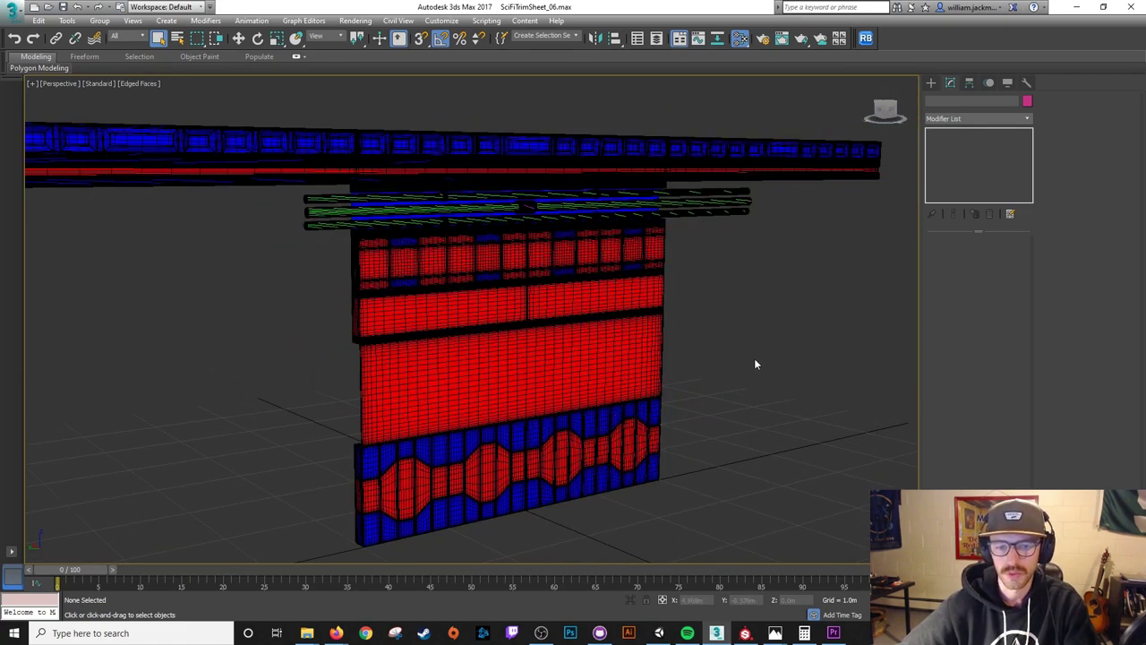
middle_drag(752, 359, 749, 358)
alt+middle_drag(582, 349, 557, 356)
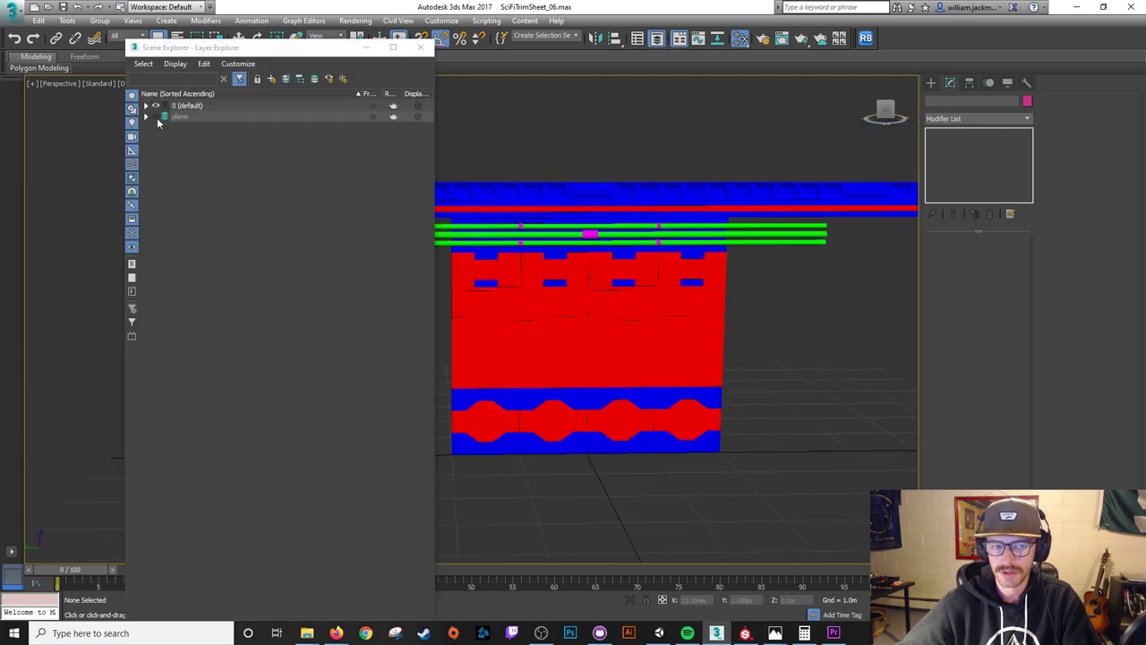
Compare the scene layers by toggling the plane layer's visibility, hiding the default layer and showing the plane layer.
click(155, 116)
click(155, 117)
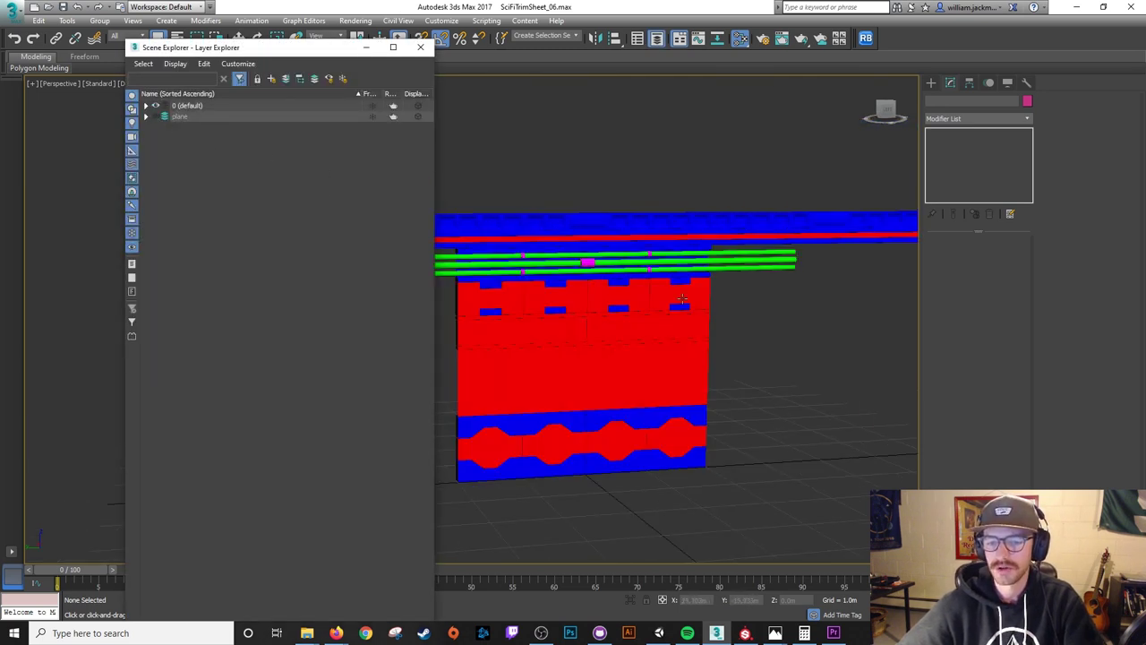
click(155, 106)
click(155, 117)
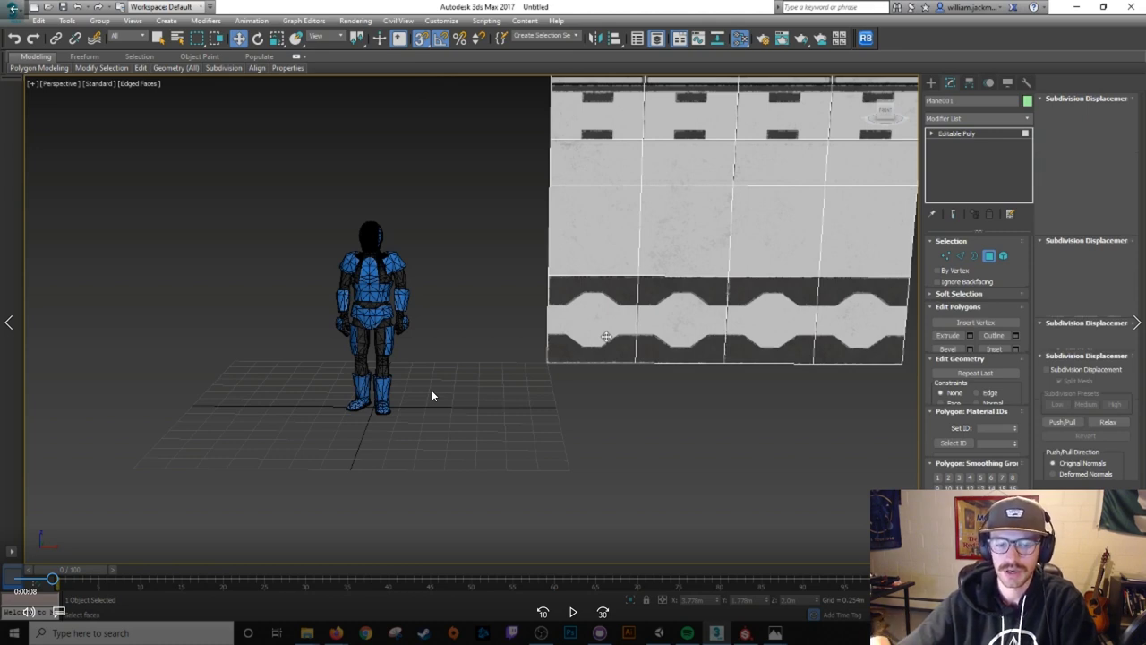
Play the modelling recording and skip through how trim sheet polygons are detached and assembled into a console beside the character.
click(574, 612)
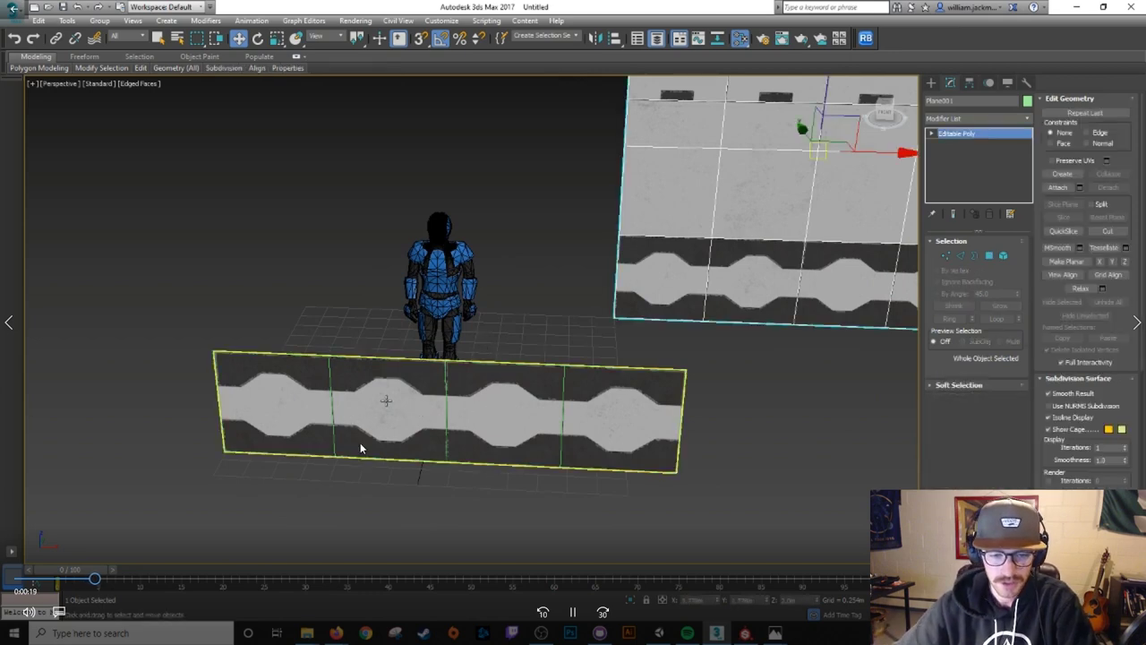
click(130, 581)
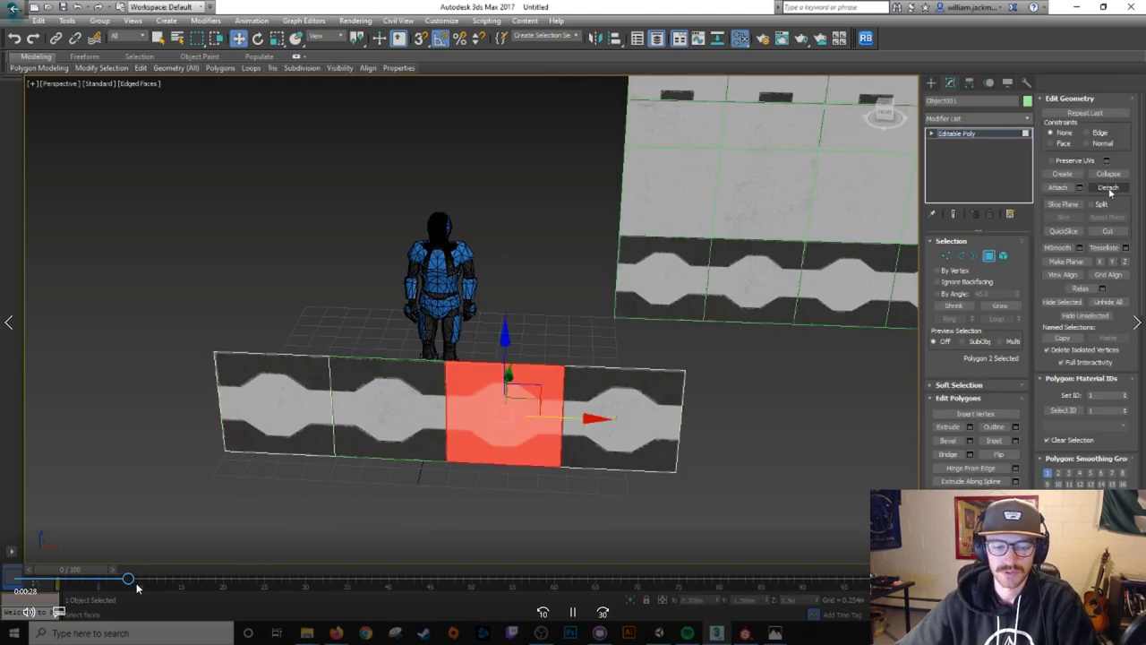
click(157, 581)
click(184, 581)
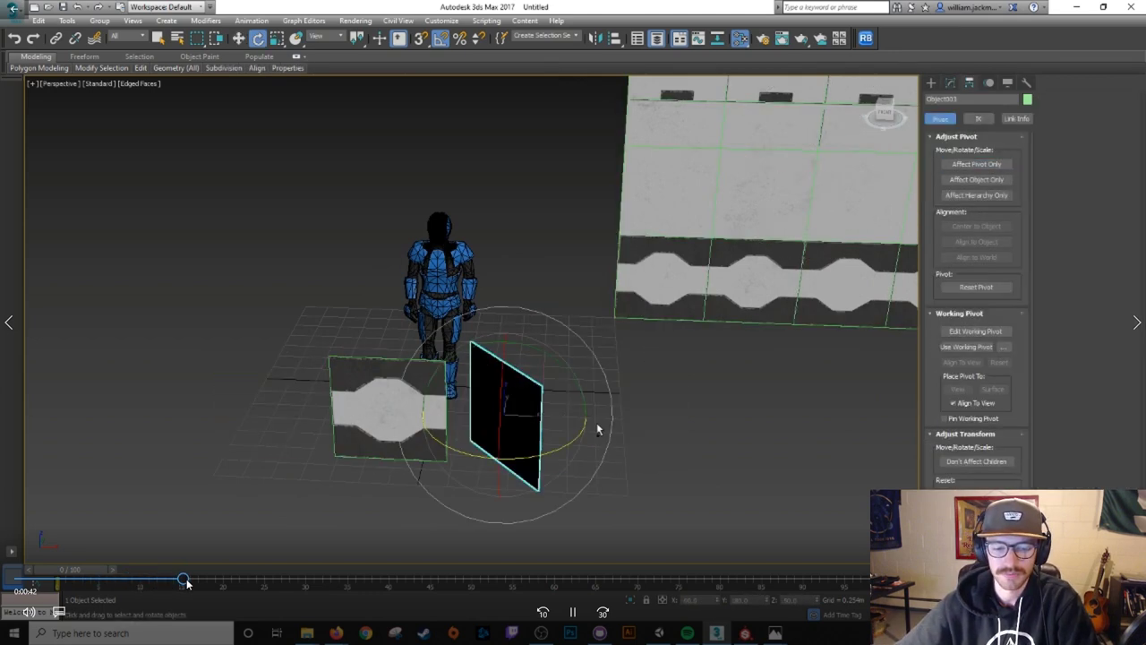
drag(212, 581, 478, 582)
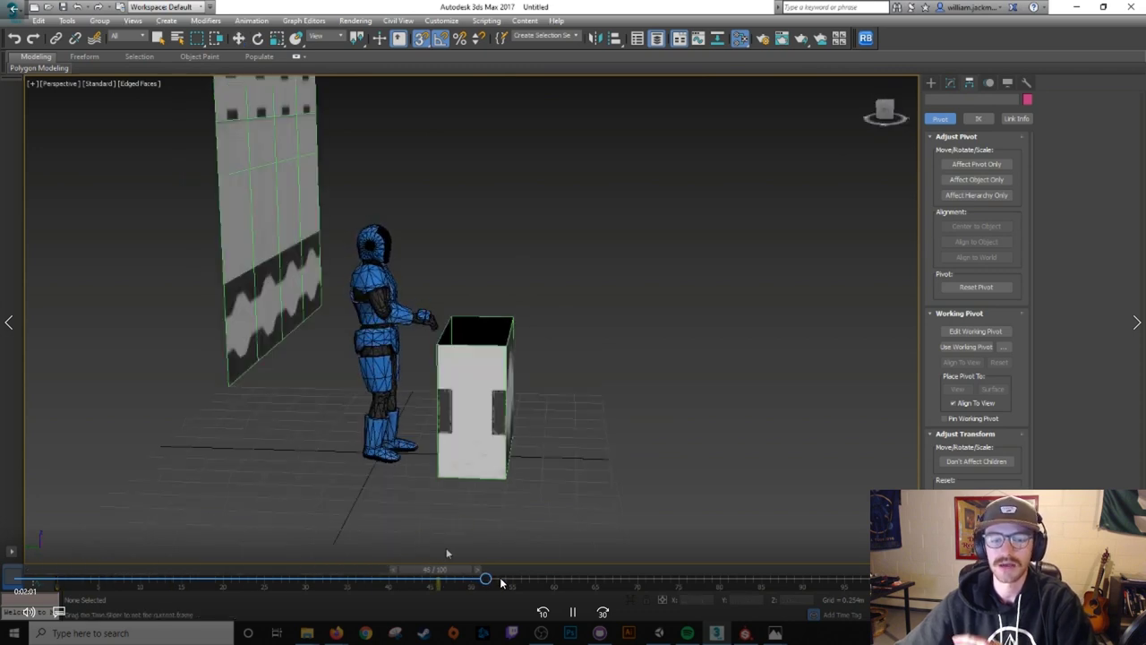
drag(501, 580, 621, 582)
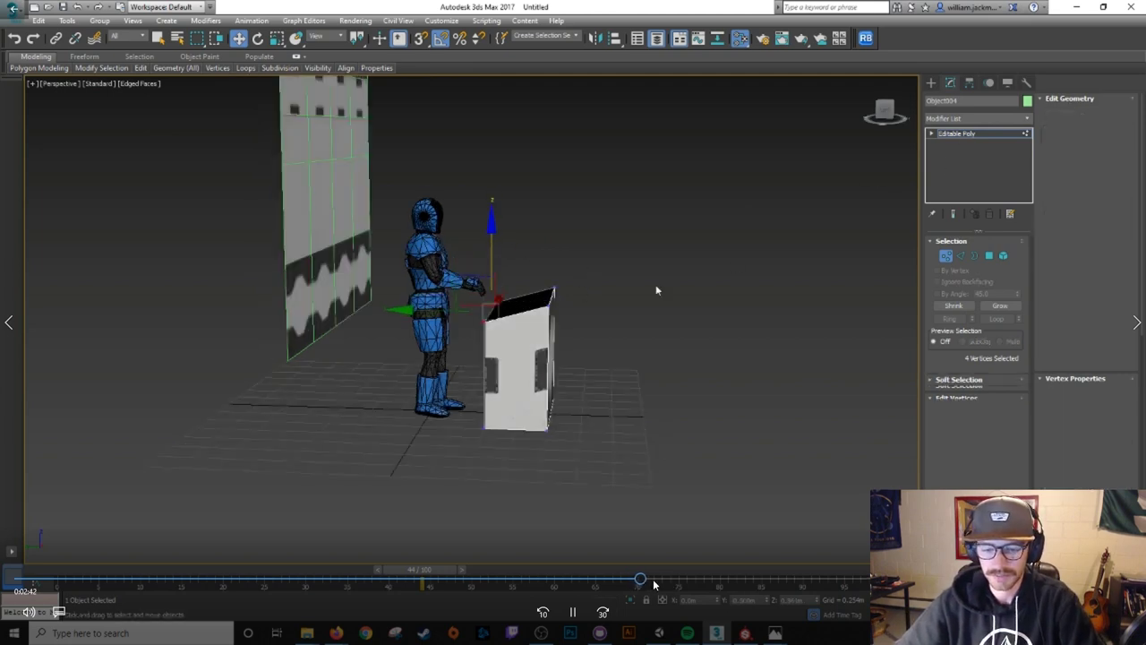
drag(653, 579, 703, 587)
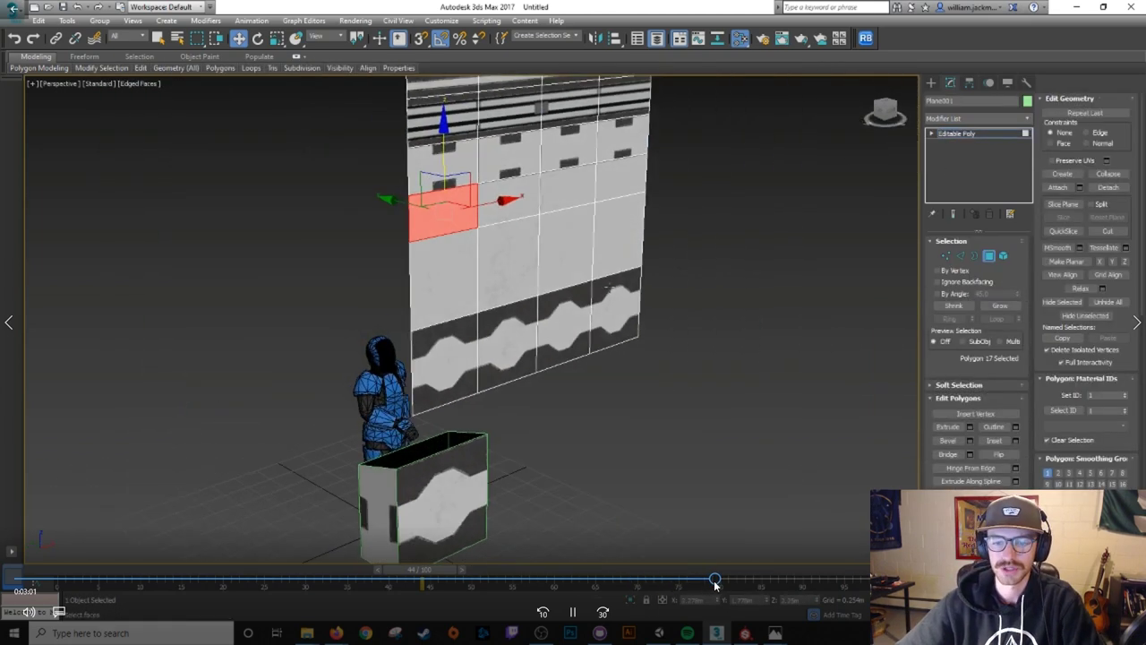
drag(726, 582, 963, 576)
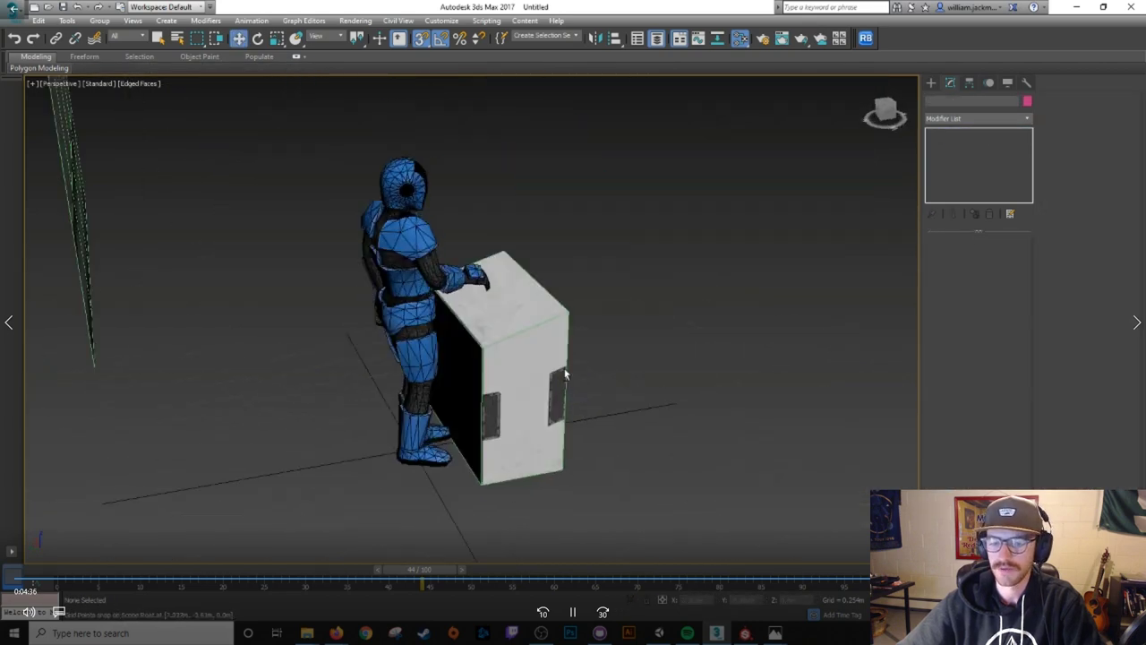
Skip through the Ship_03.max recording to review how the tapered box's faces are unwrapped onto the trim sheet.
click(30, 580)
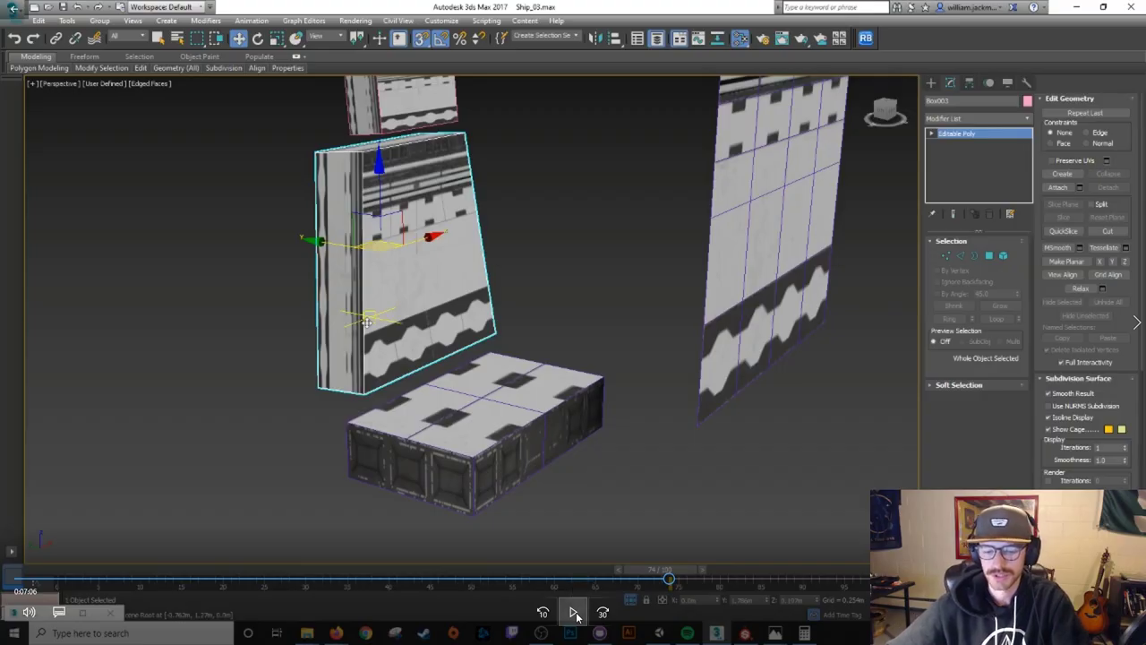
click(574, 613)
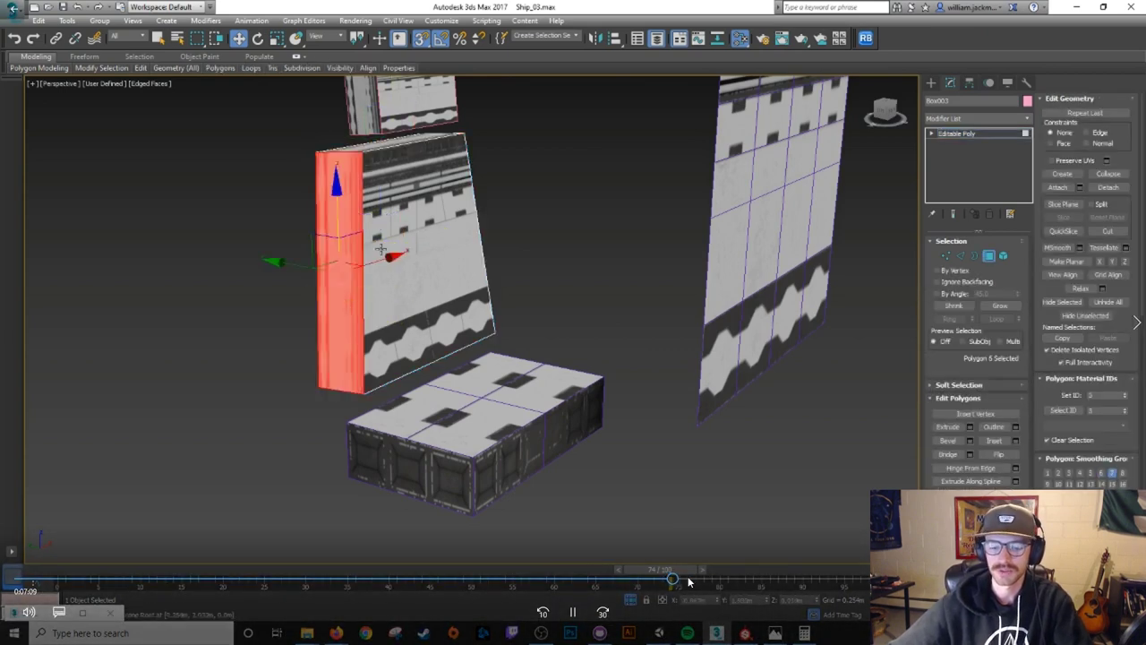
drag(680, 580, 706, 580)
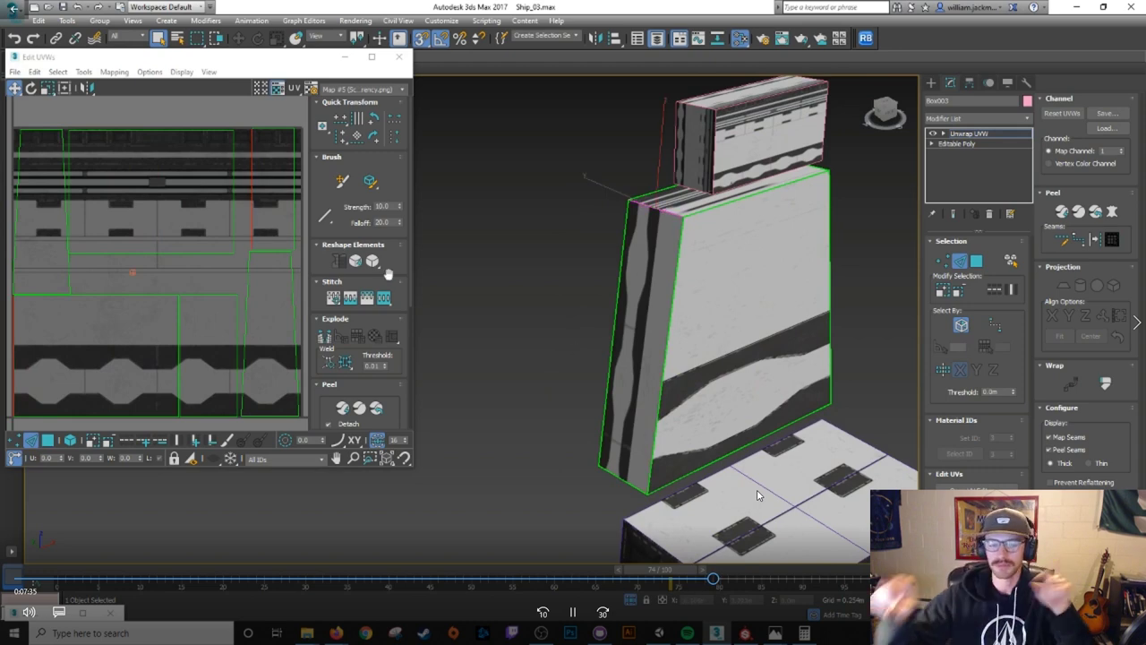
click(734, 580)
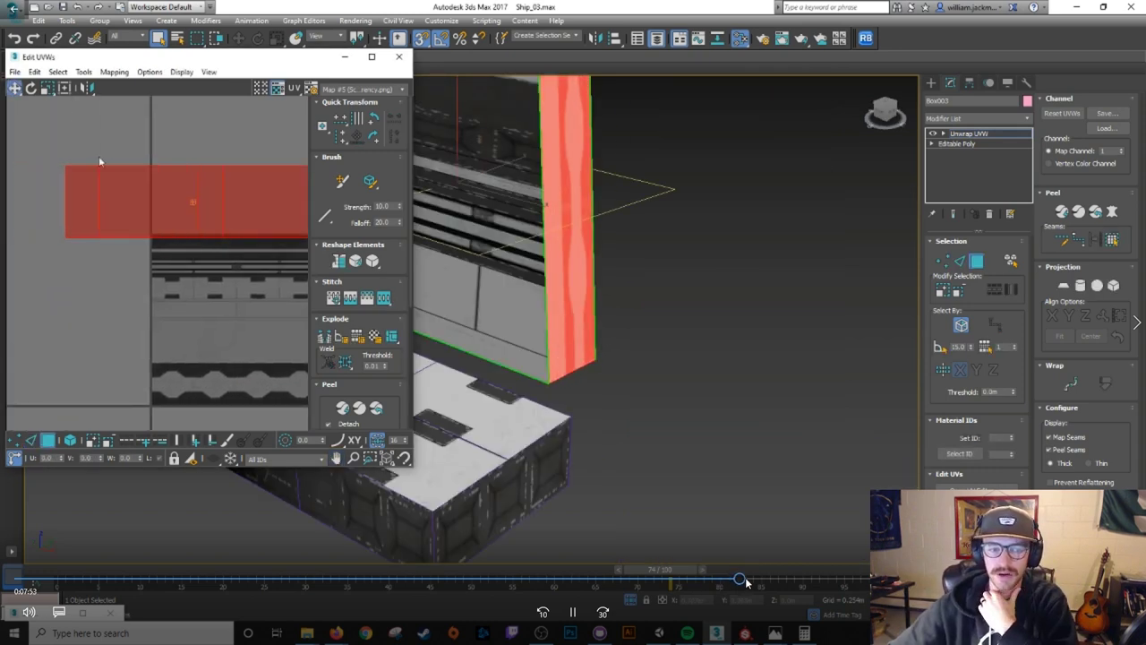
click(801, 583)
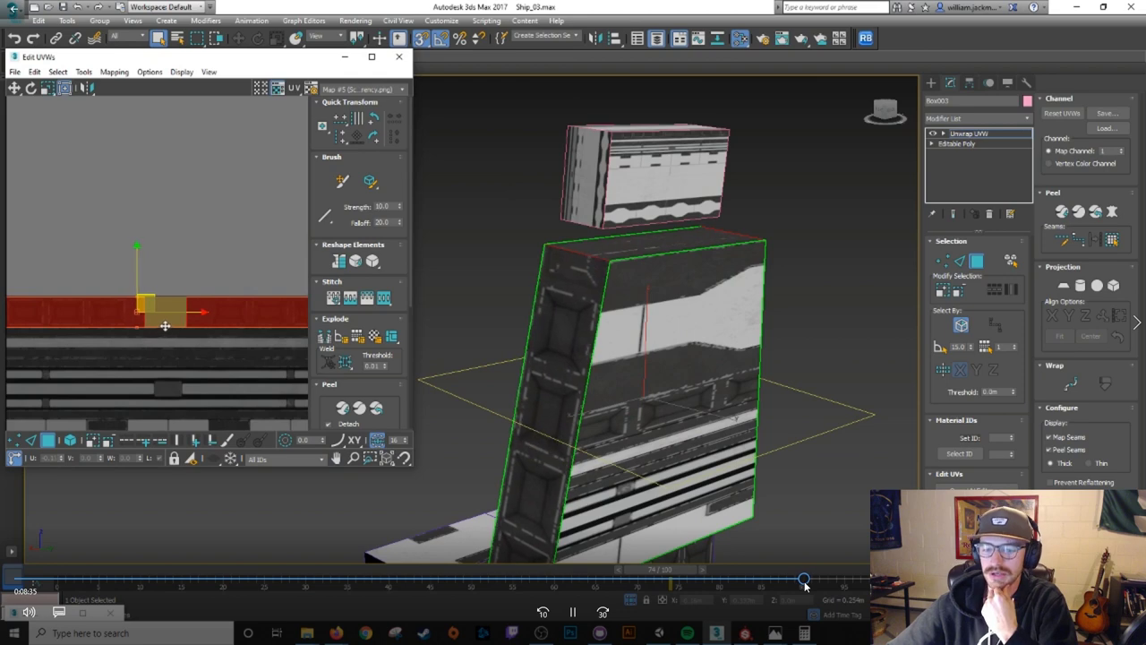
click(864, 581)
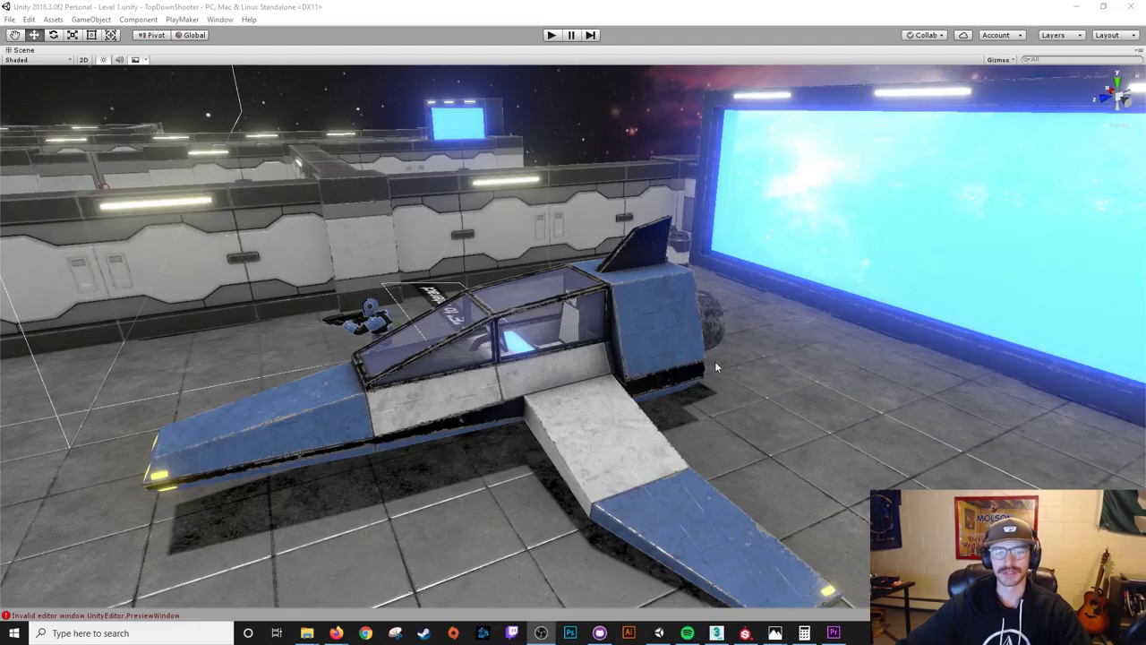
Switch to the Unity level and examine the trim-textured tables, benches, crates and walls in the dining room.
key(w)
right_drag(682, 349, 660, 335)
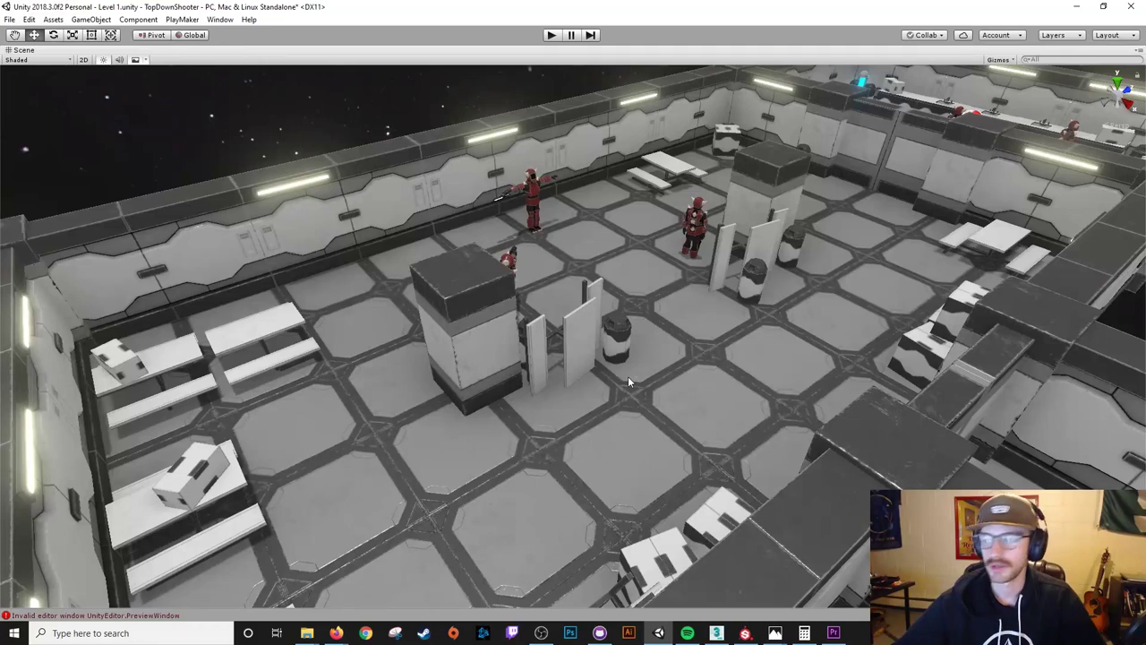
right_drag(627, 376, 589, 376)
right_drag(506, 372, 649, 313)
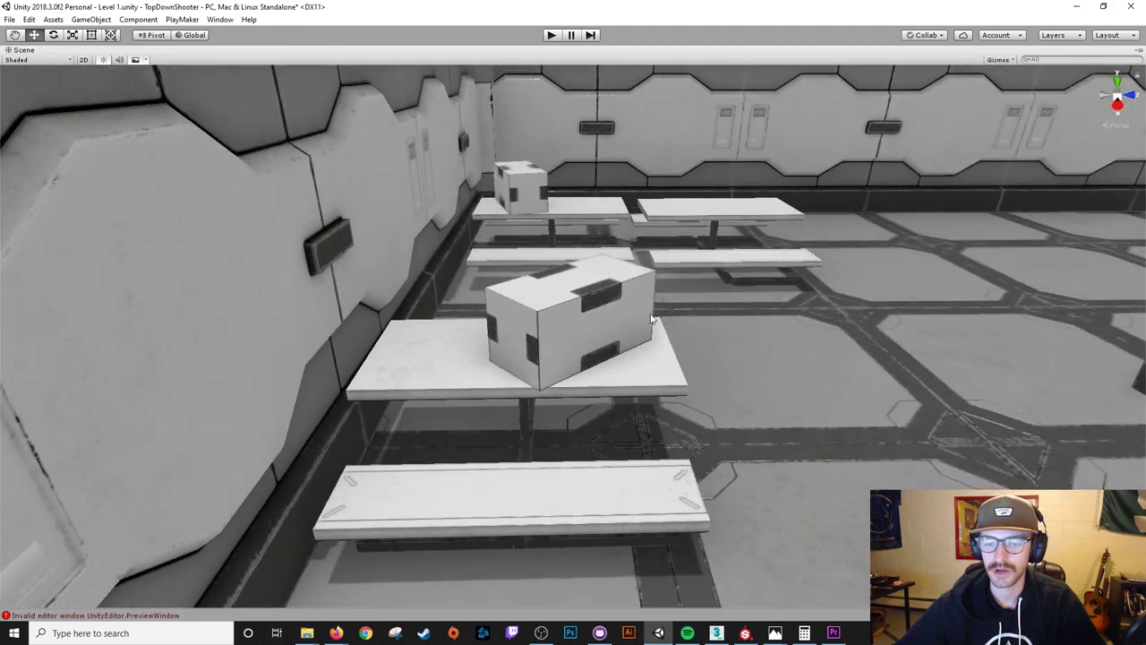
right_drag(624, 392, 652, 365)
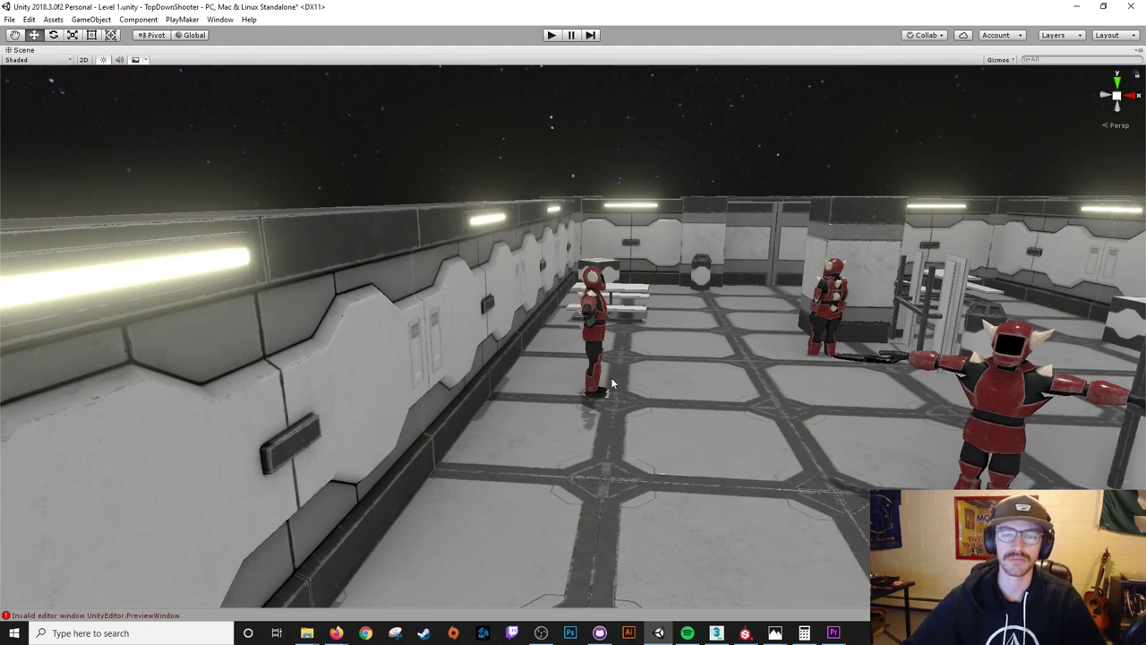
right_drag(582, 370, 573, 374)
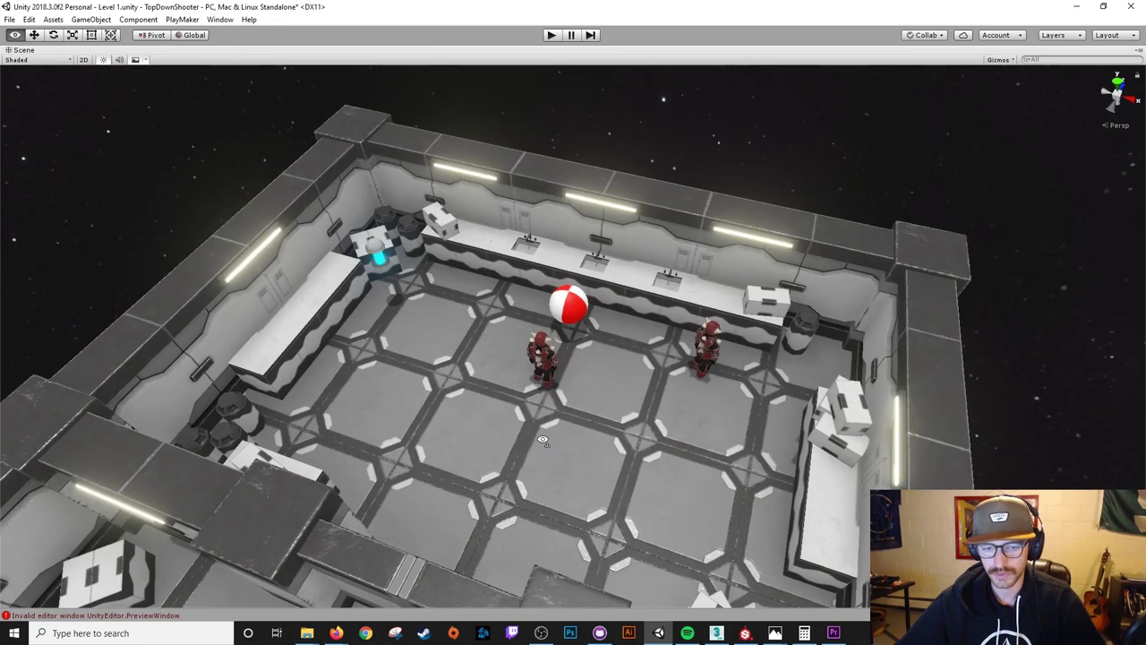
Examine the kitchen room's counters, sinks, crates and barrels up close and from above.
right_drag(542, 439, 703, 354)
key(w)
key(w)
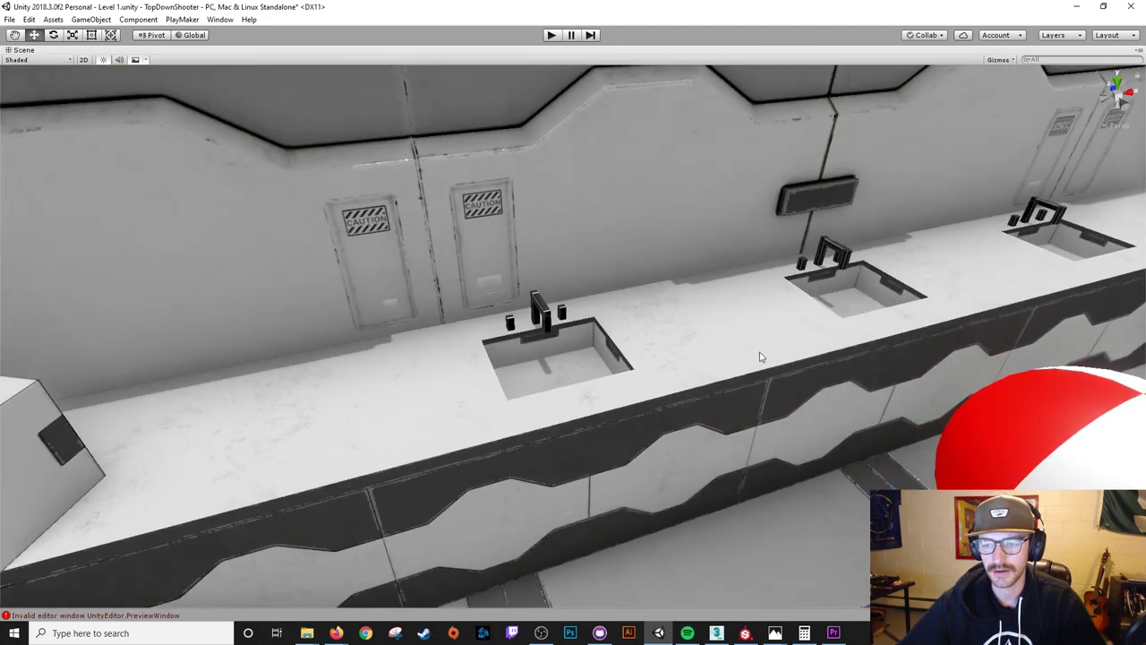
scroll(759, 356, down, 5)
alt+drag(759, 356, 558, 410)
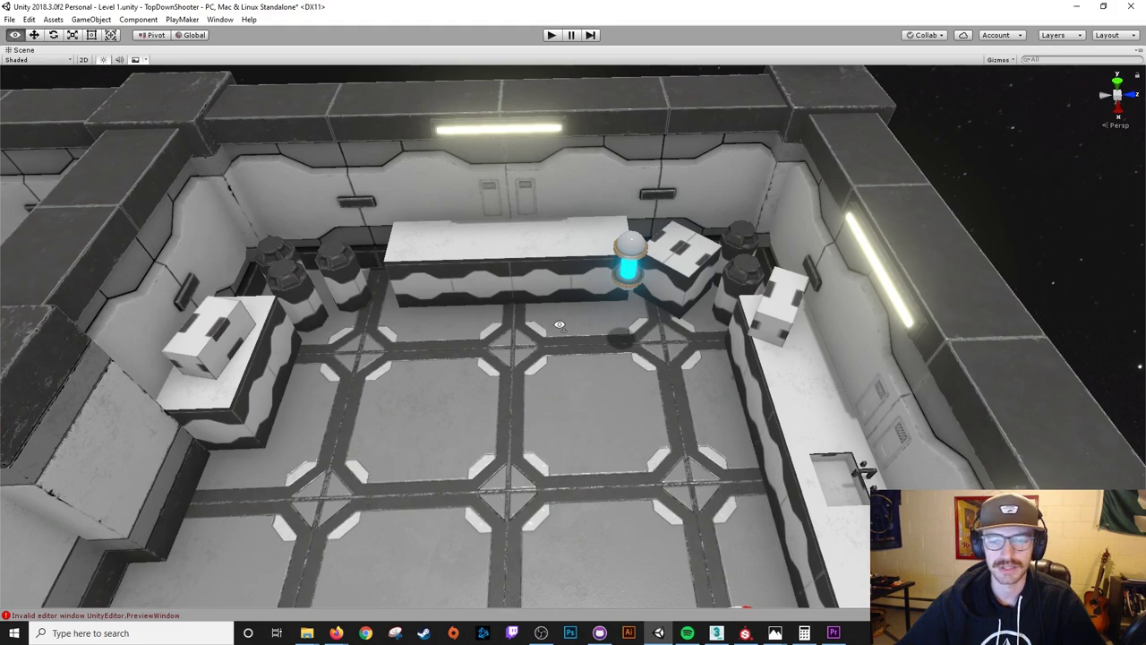
alt+drag(560, 325, 502, 325)
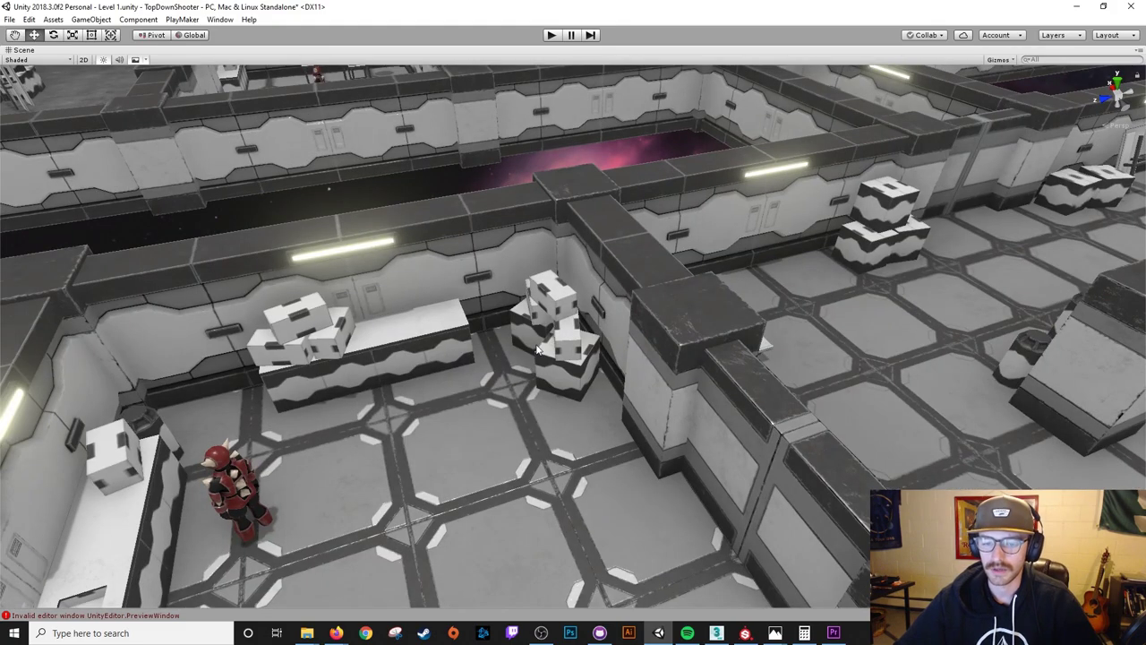
Examine the stacked crates, pillars and door walls in the rooms beyond the kitchen.
key(w)
key(d)
right_drag(536, 348, 650, 267)
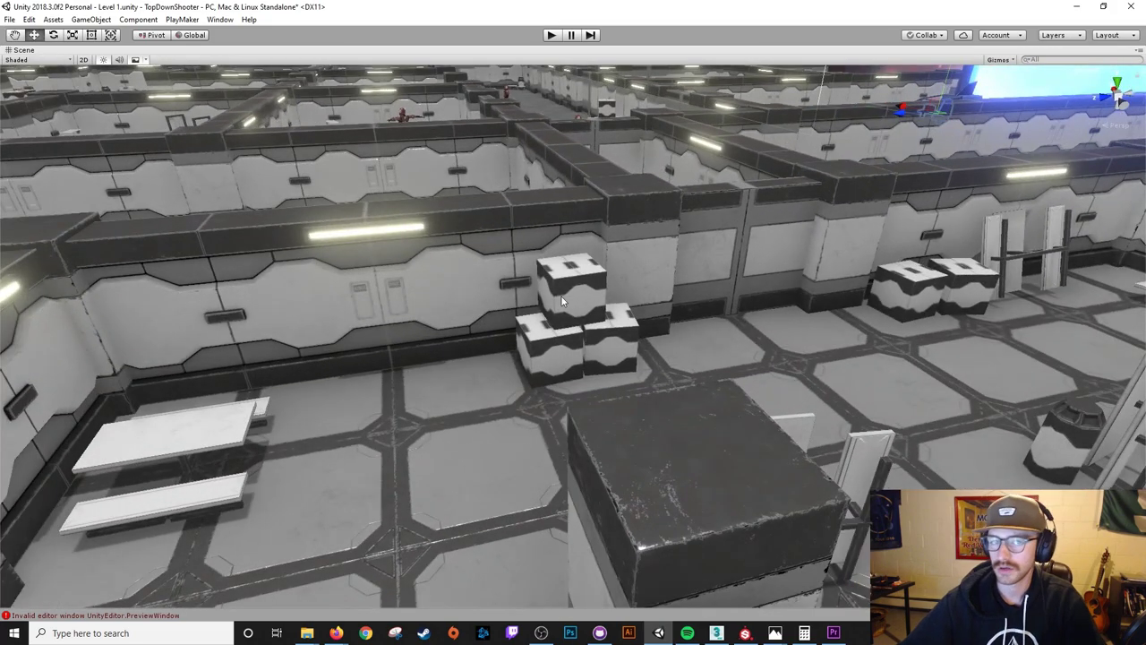
alt+drag(562, 297, 591, 312)
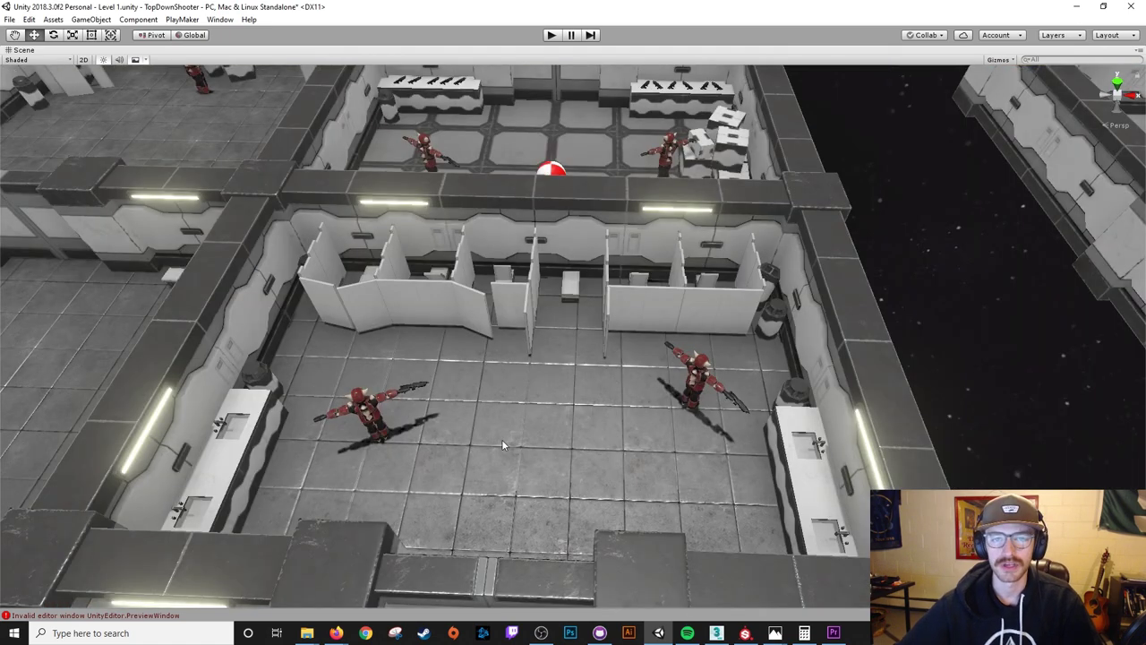
Examine the washroom's stalls, toilets and sink counters, and tour the ship hangar and other furnished rooms.
key(w)
right_drag(630, 424, 621, 394)
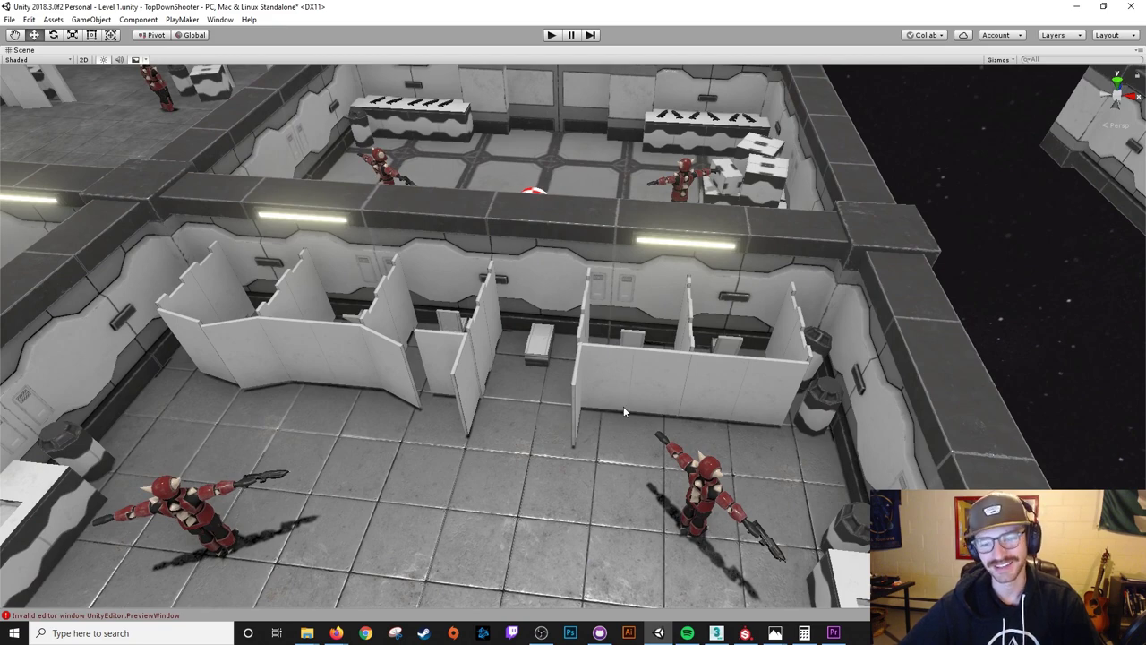
key(w)
right_drag(513, 426, 662, 451)
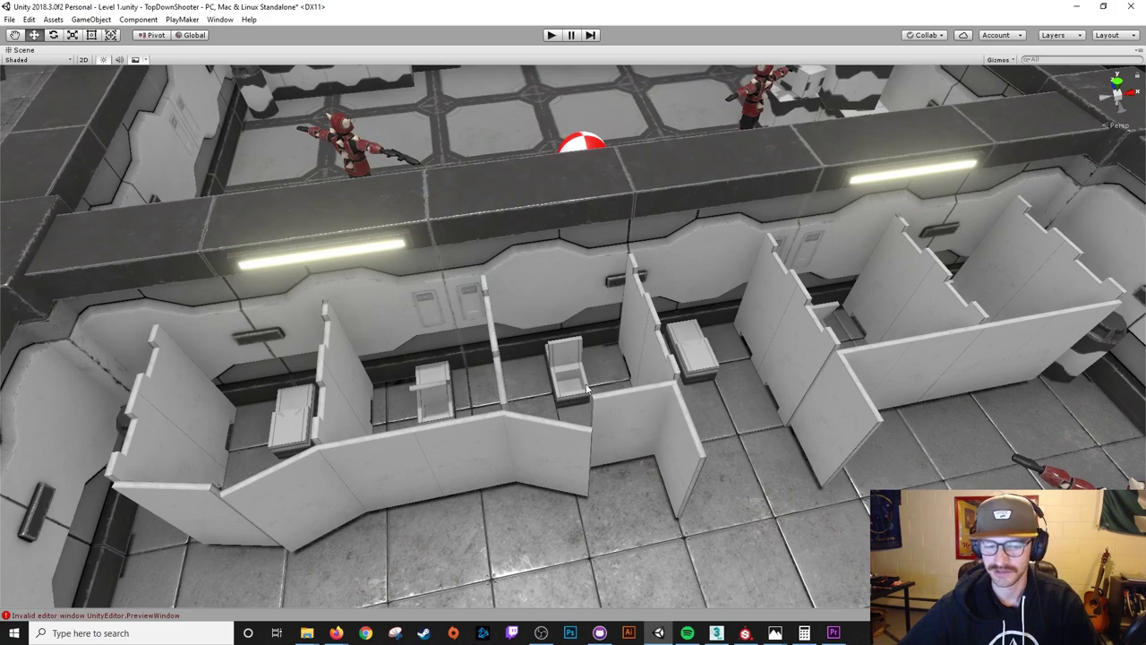
right_drag(690, 379, 933, 355)
key(w)
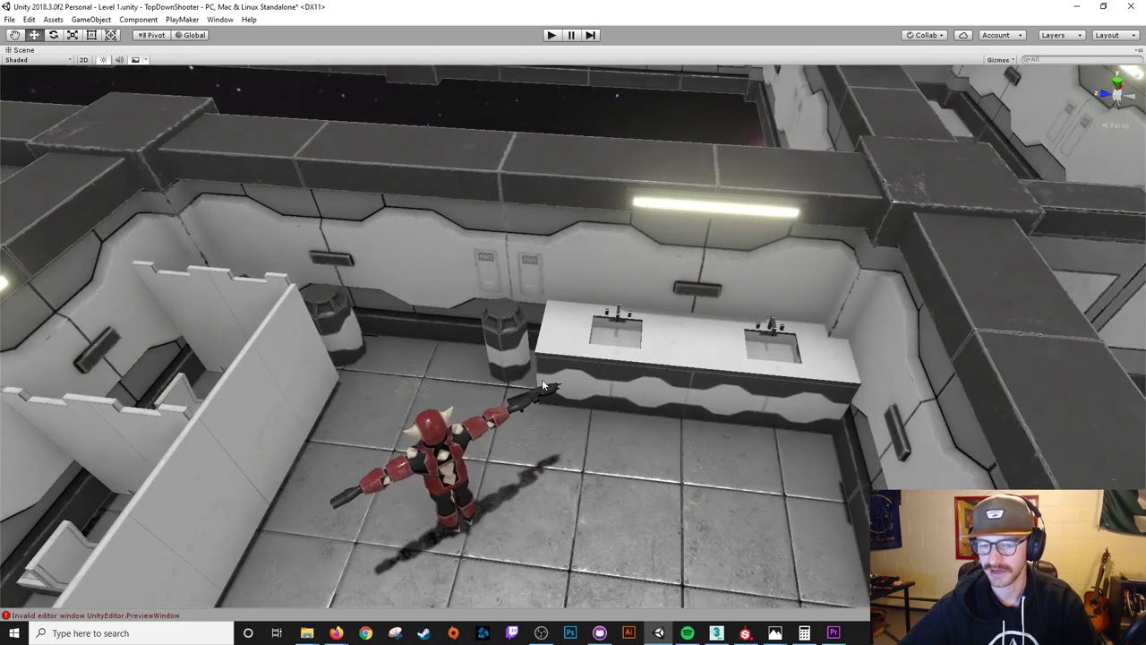
right_drag(401, 384, 645, 377)
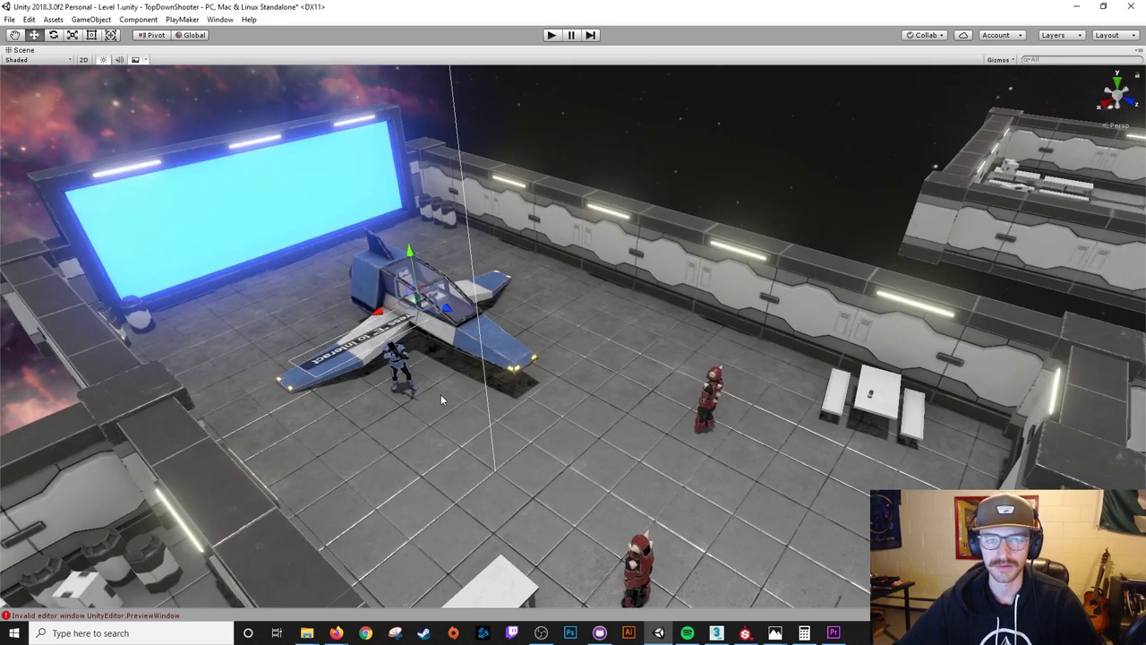
right_drag(555, 394, 531, 393)
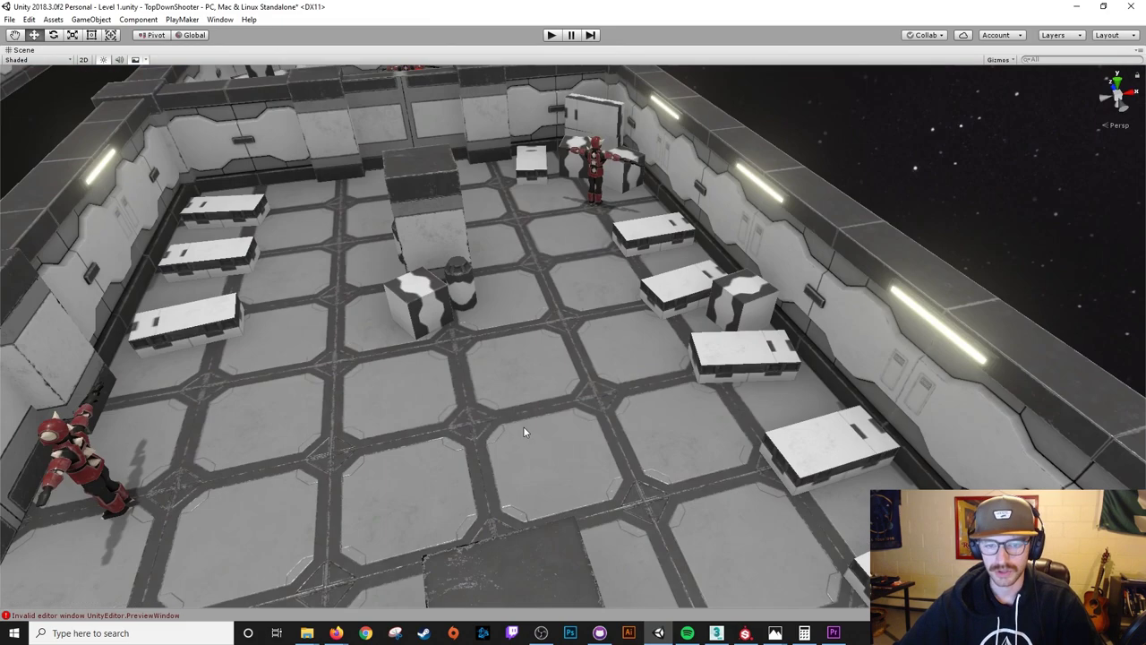
Examine the large room with low white units, the neighbouring crate room, and the armory's weapon counters, walls and stacked crates.
alt+drag(523, 426, 728, 339)
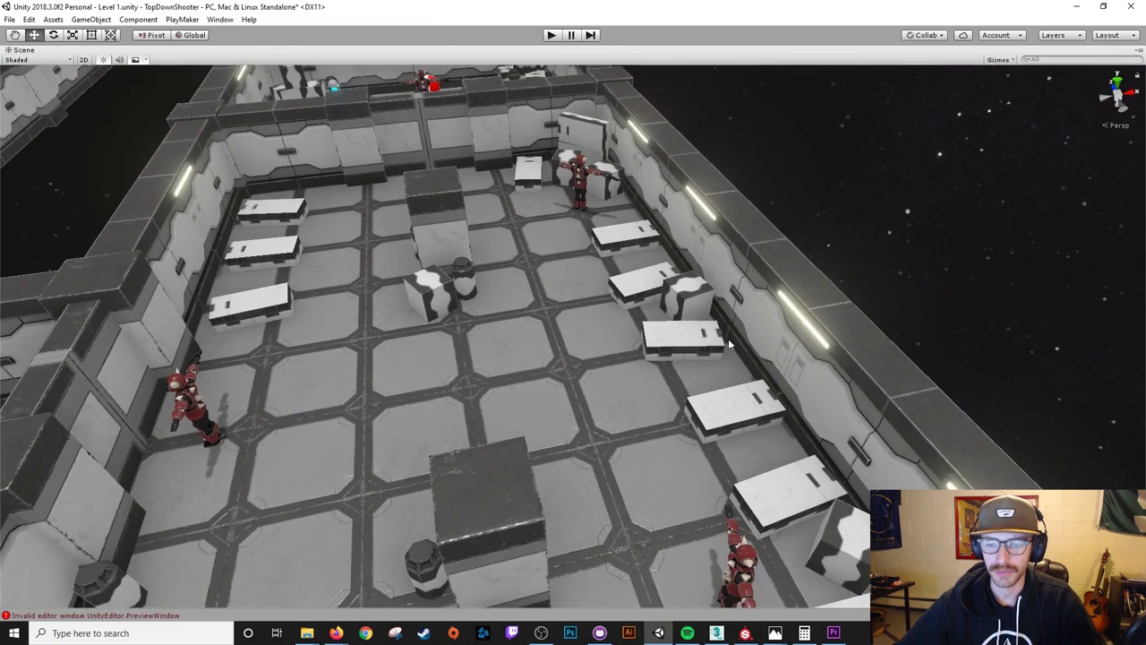
right_drag(552, 305, 496, 468)
key(w)
key(s)
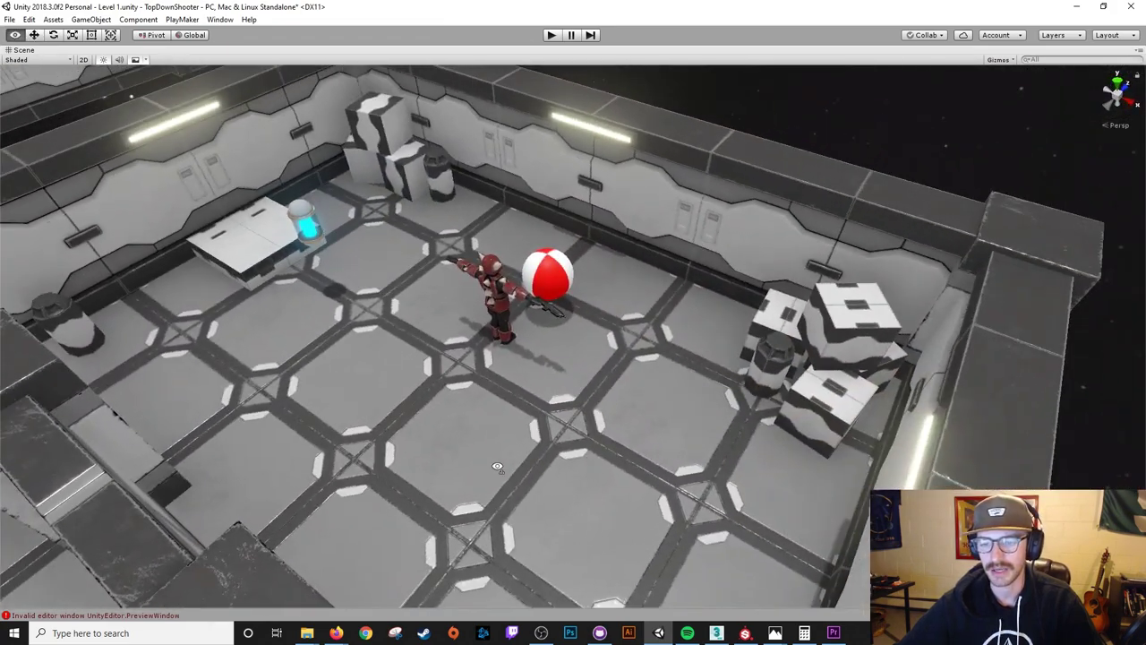
right_drag(376, 405, 743, 396)
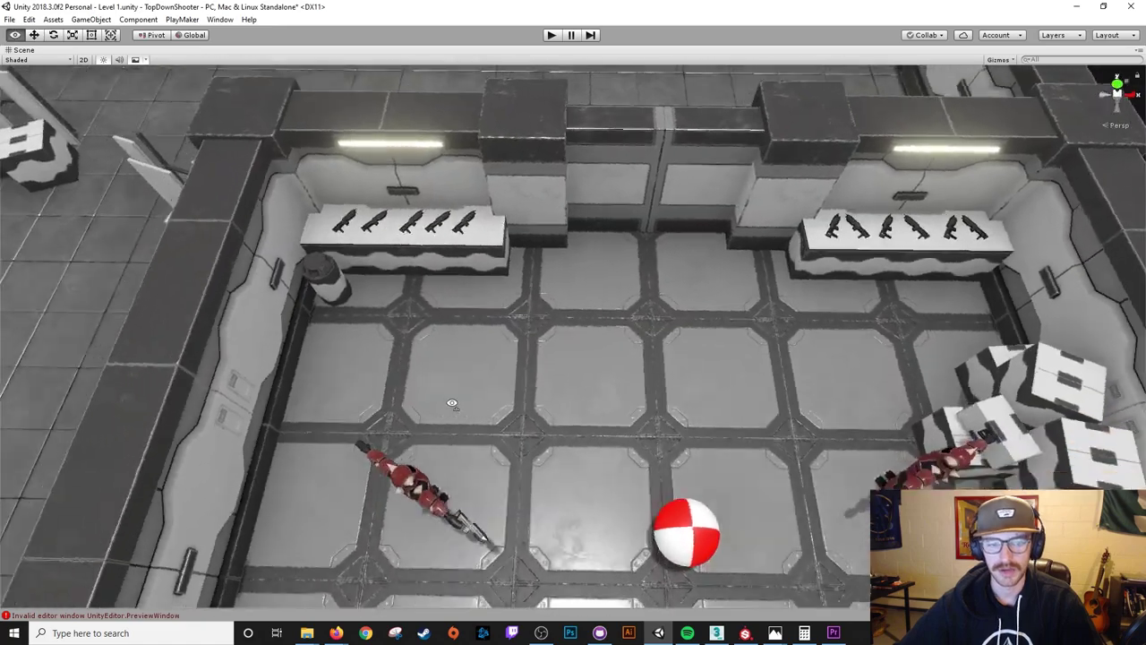
key(a)
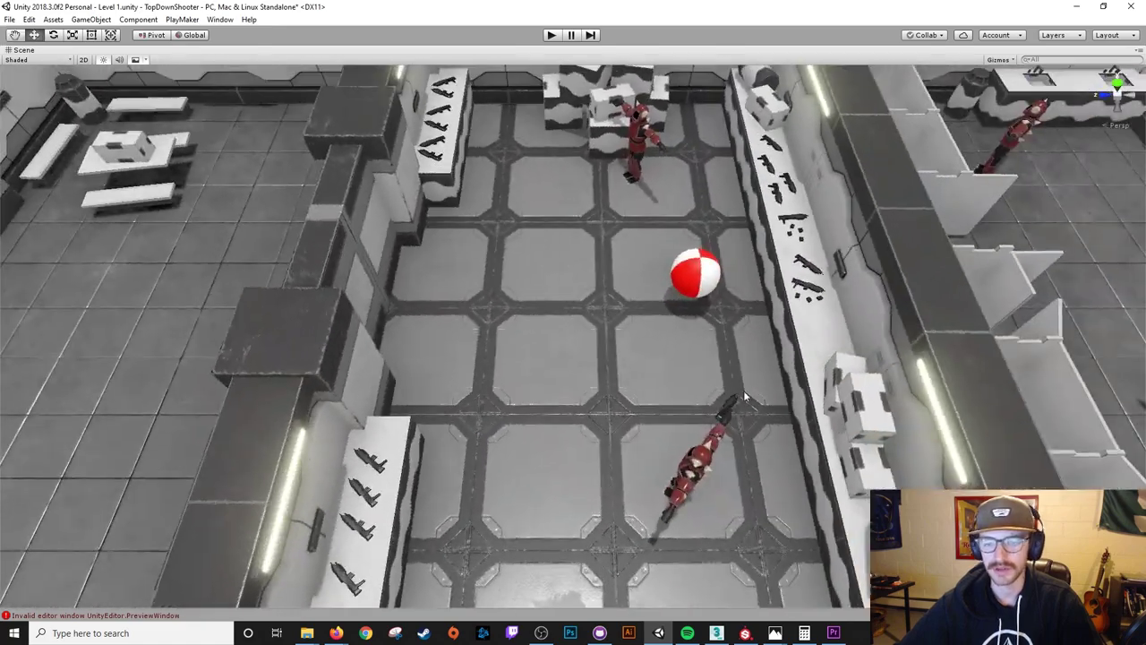
Tour the level from the armory to the control room with red and blue consoles, examining its walls, floor and crates from above.
right_drag(637, 401, 809, 337)
key(s)
right_drag(821, 384, 620, 377)
key(w)
right_drag(521, 368, 533, 275)
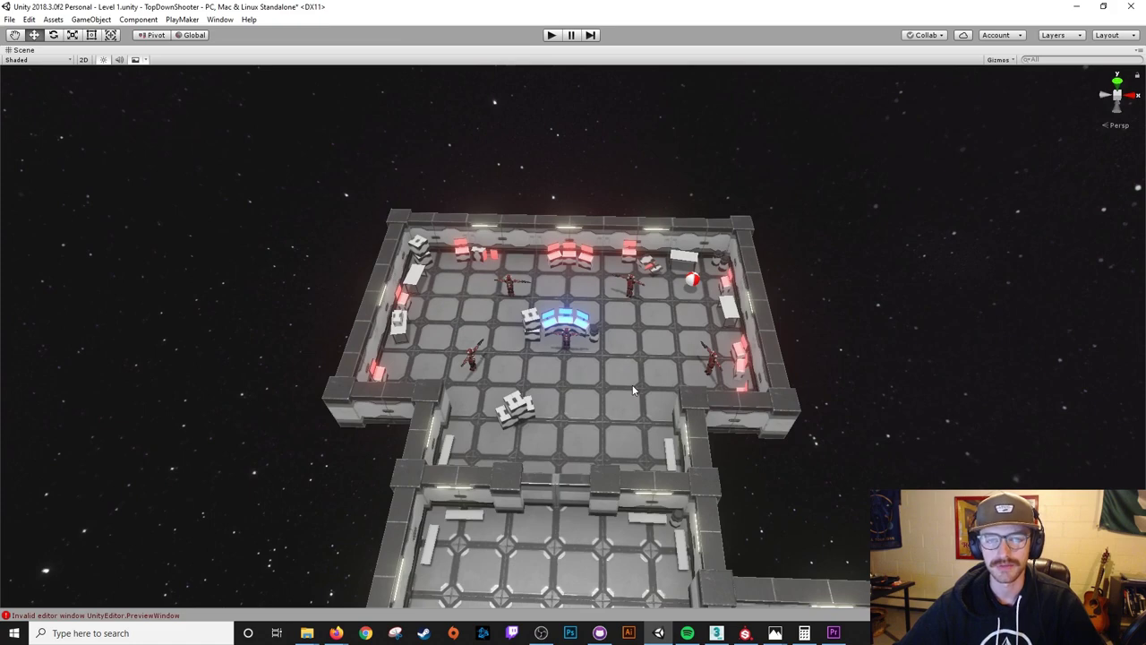
key(w)
right_drag(633, 386, 632, 389)
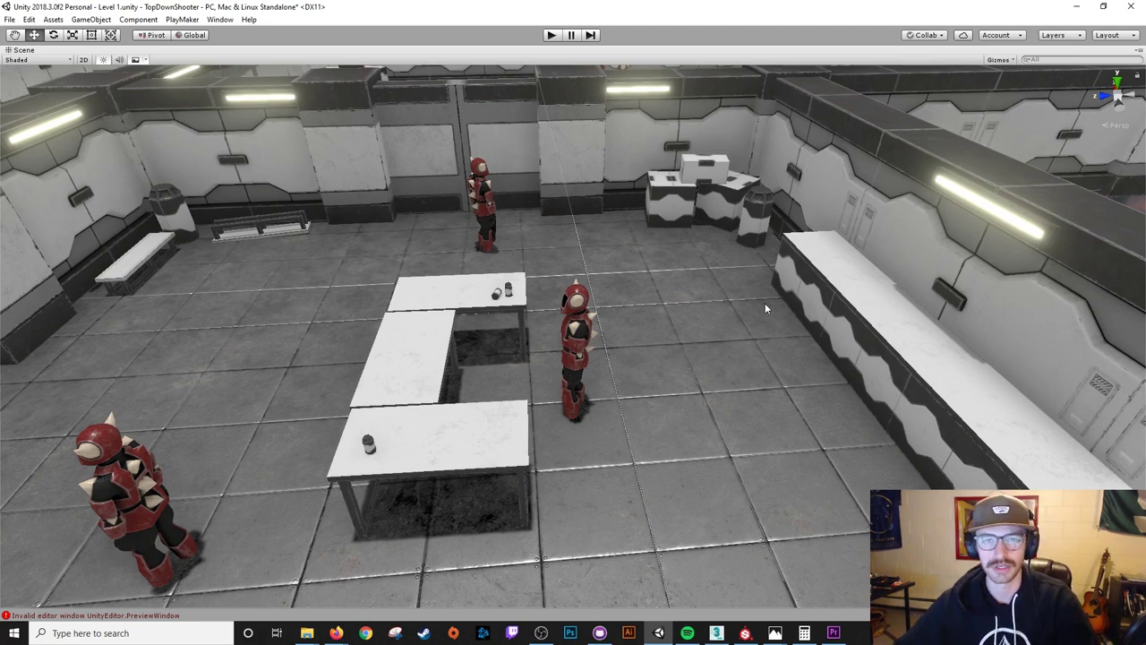
Run the level in play mode and examine the dining room's tables, pillars, crates and lit walls in the scene view.
key(ctrl+p)
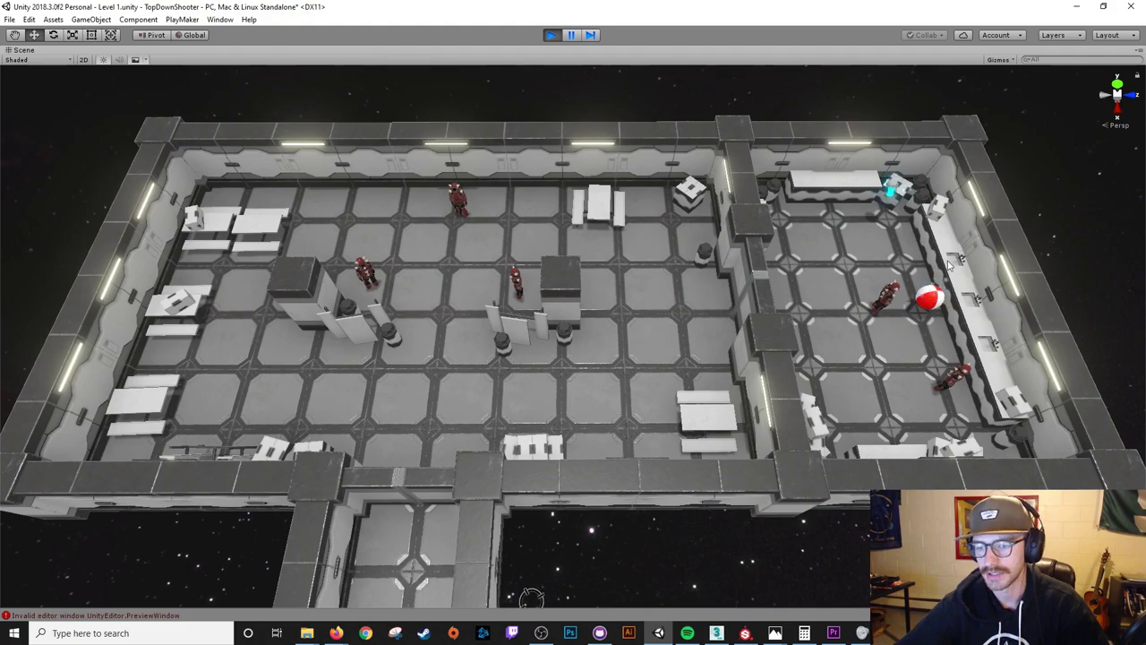
alt+drag(516, 405, 463, 394)
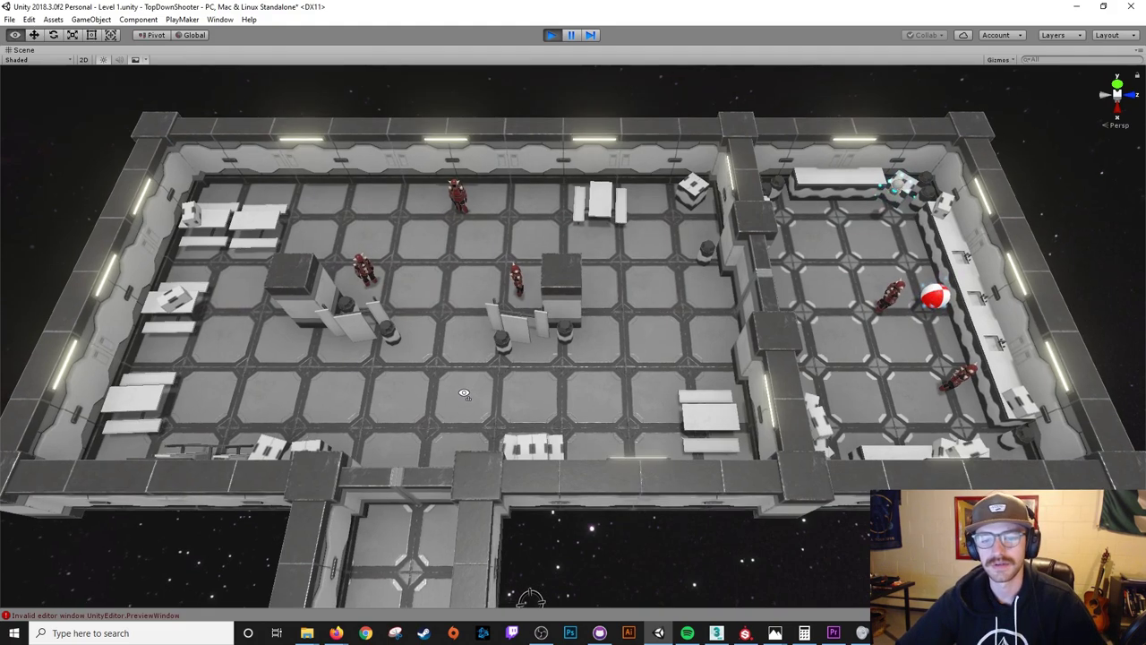
key(a)
key(w)
right_drag(463, 392, 739, 317)
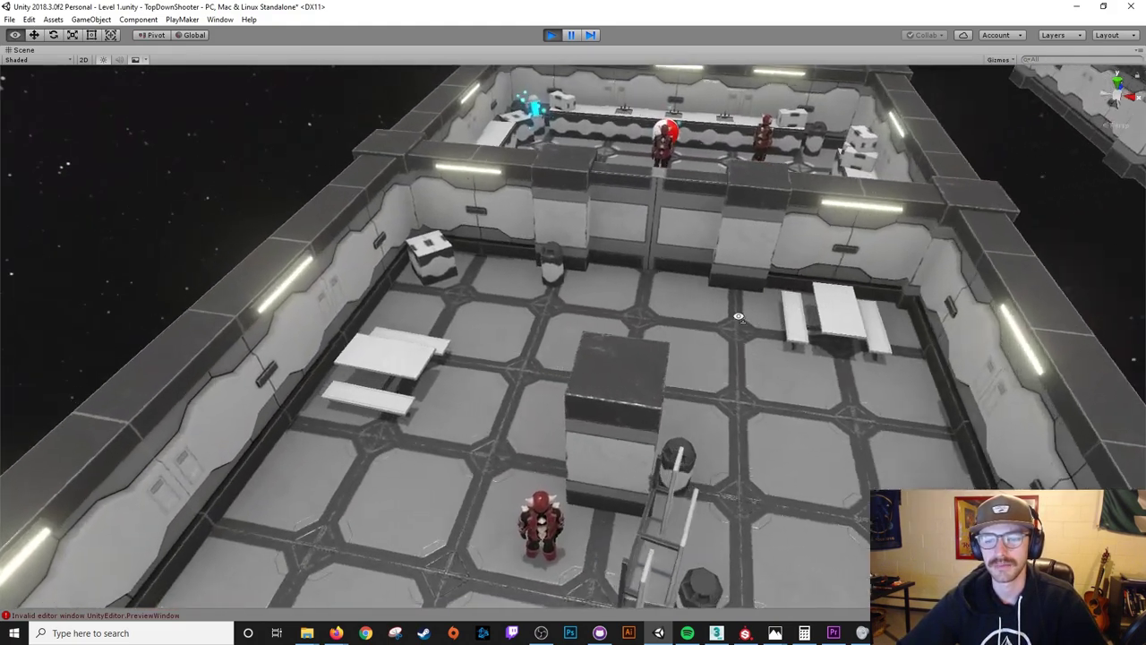
alt+drag(739, 316, 620, 329)
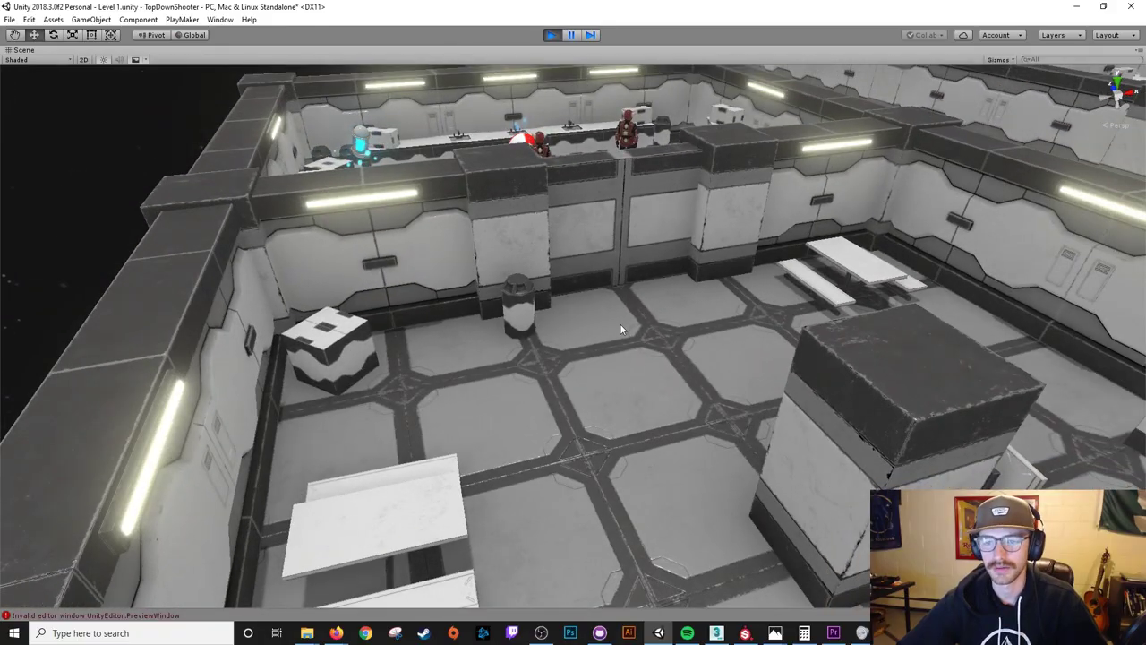